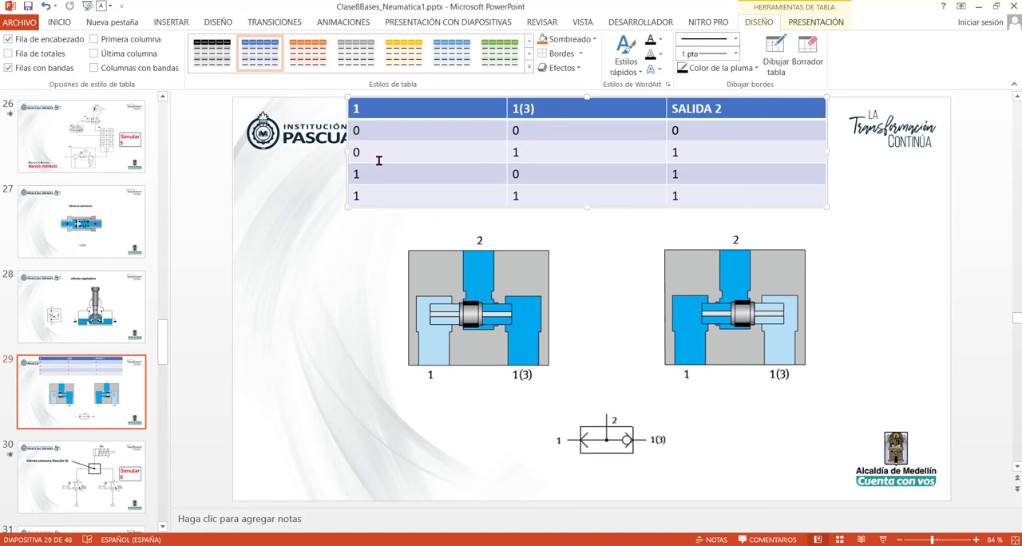
Review the selector valve (función O) slides 30 and 31 to examine the circuit for simulation 7
left_click(122, 463)
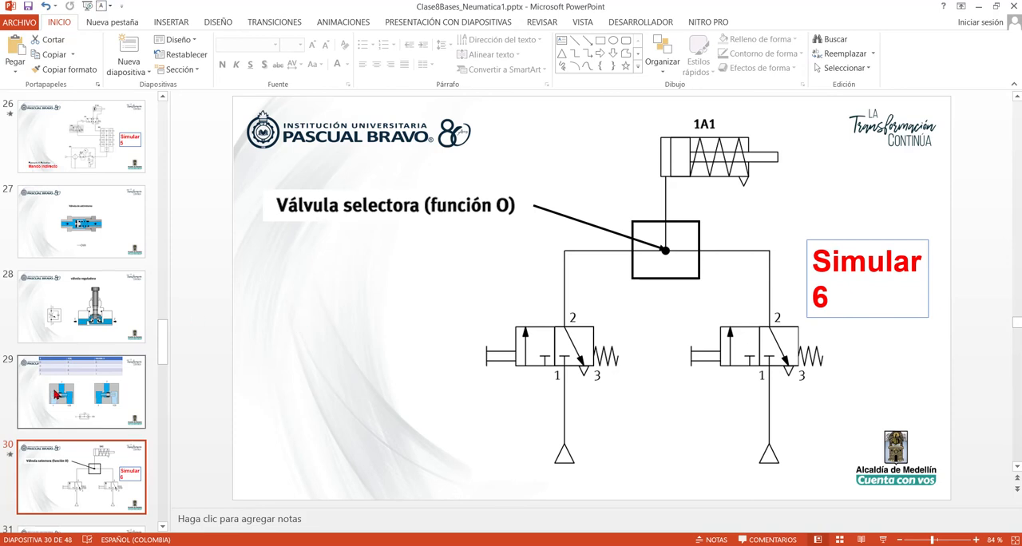
scroll(56, 395, "down", 1)
left_click(100, 507)
scroll(117, 452, "down", 2)
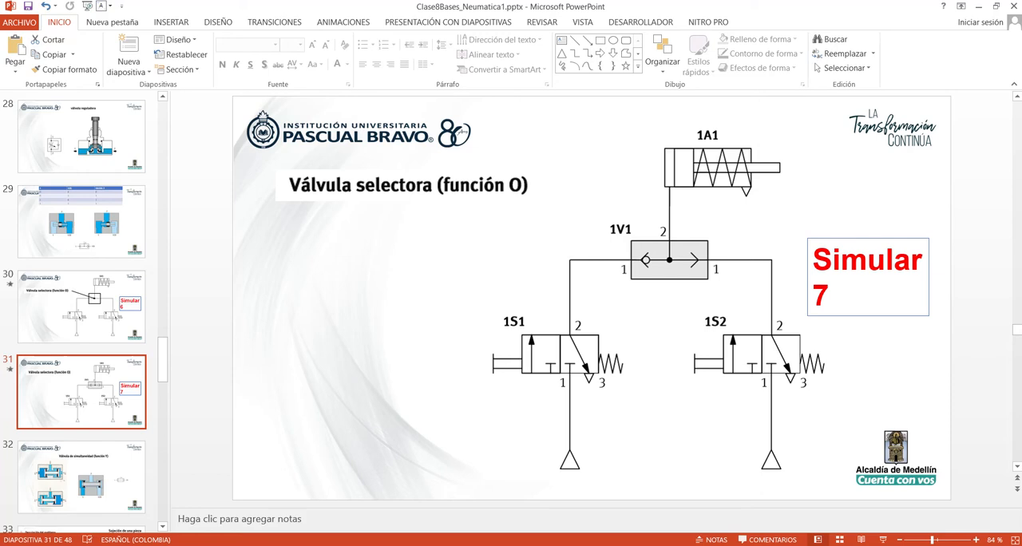
Switch to FluidSIM-P and stop the running simulation to return to editing the circuit
left_click(567, 479)
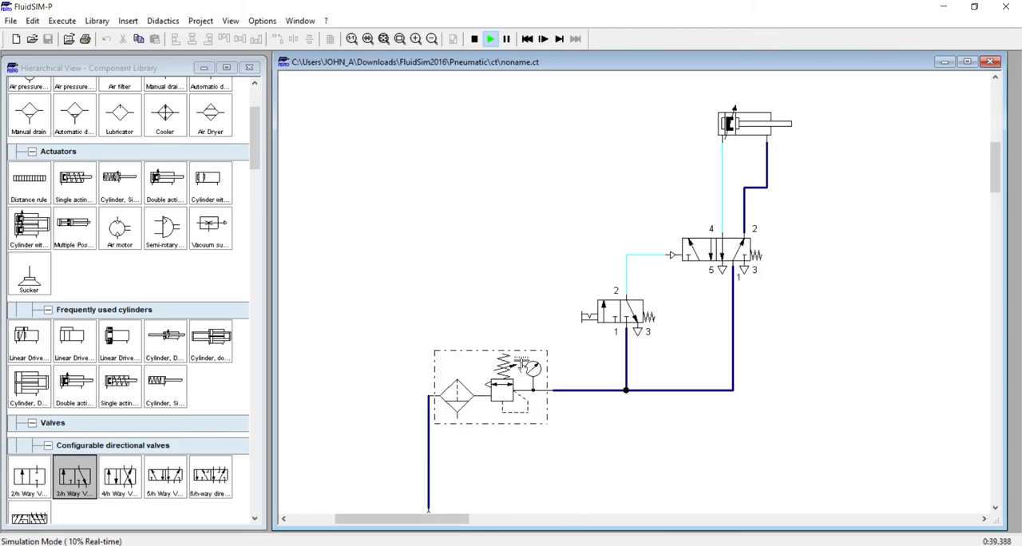
scroll(527, 367, "down", 5)
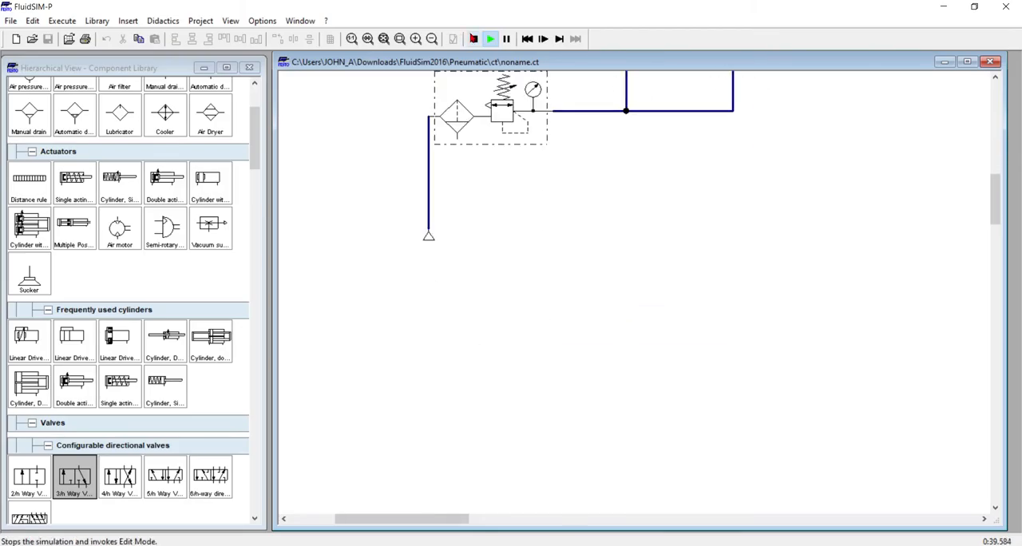
left_click(475, 38)
scroll(488, 368, "up", 7)
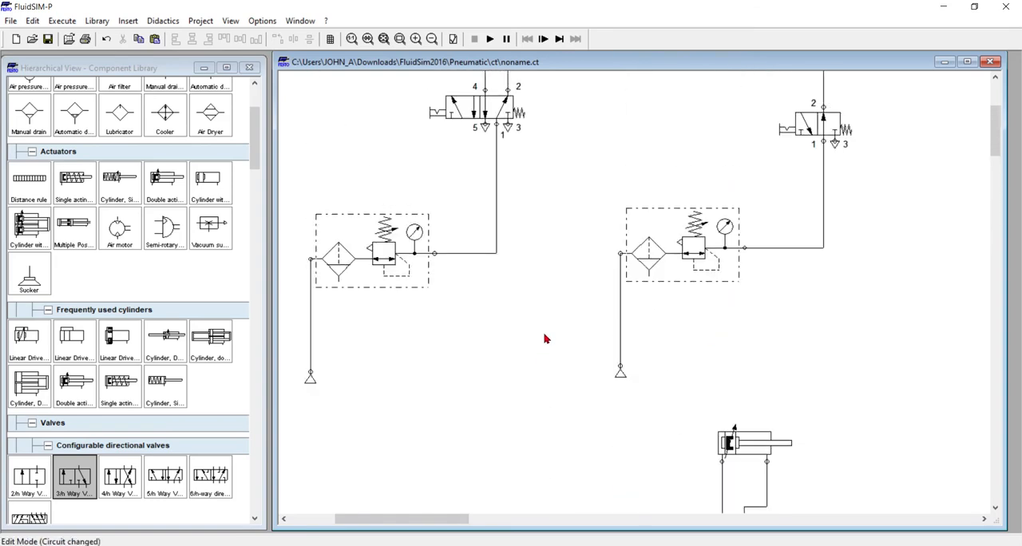
Duplicate the single-acting cylinder circuit, with its 3/n way valve, service unit and air supply, into the empty area below the existing circuits
scroll(548, 338, "up", 5)
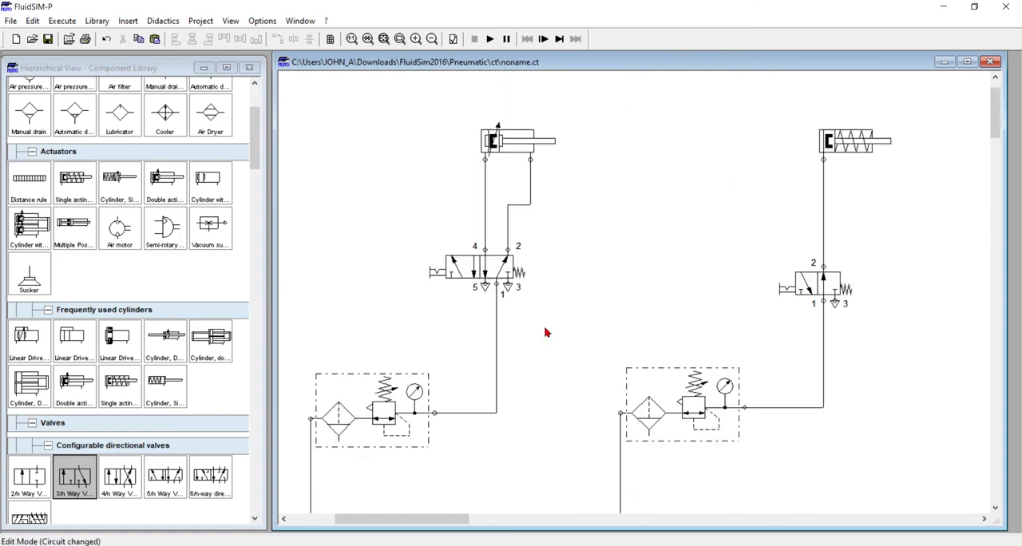
scroll(546, 332, "down", 1)
scroll(612, 215, "down", 5)
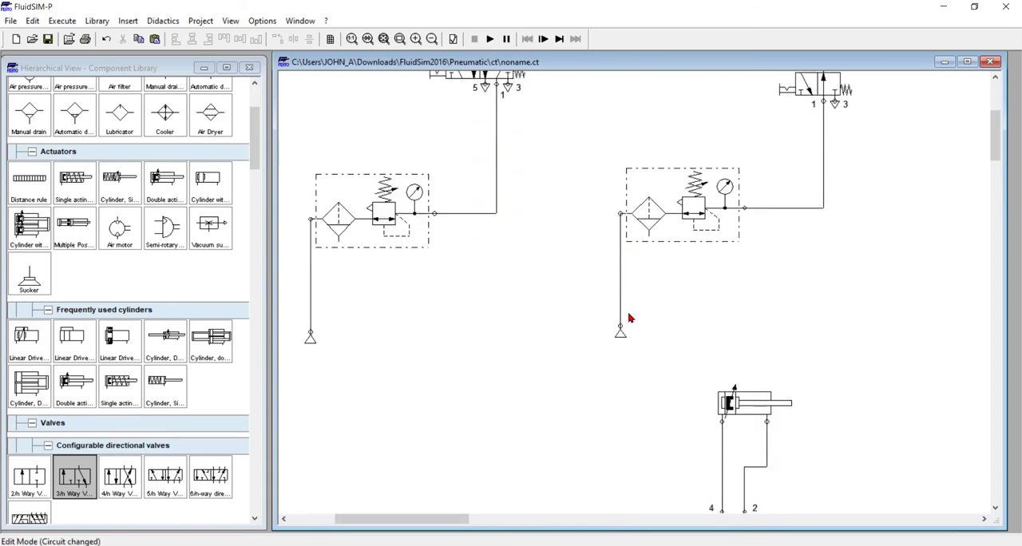
key("alt+Tab")
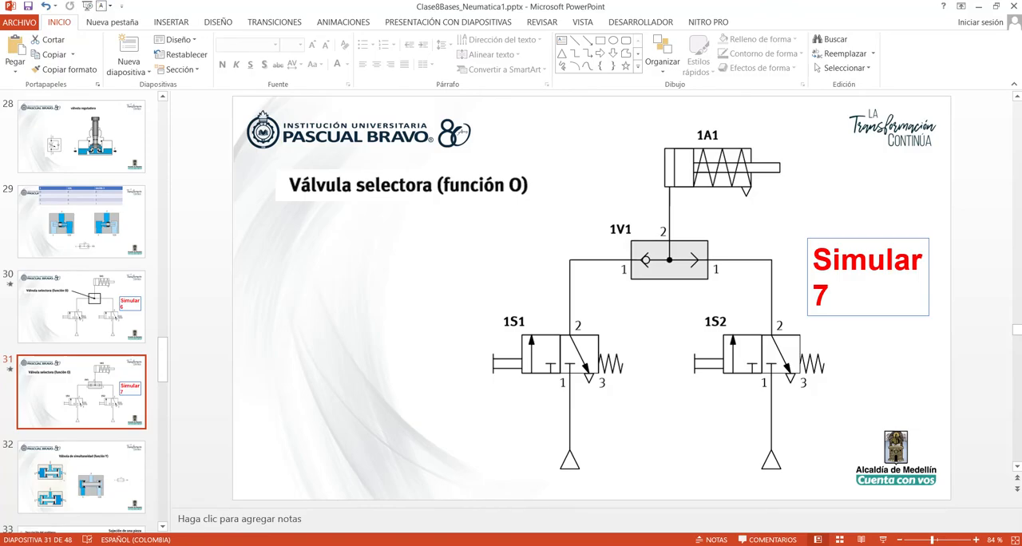
key("alt+Tab")
scroll(708, 439, "up", 5)
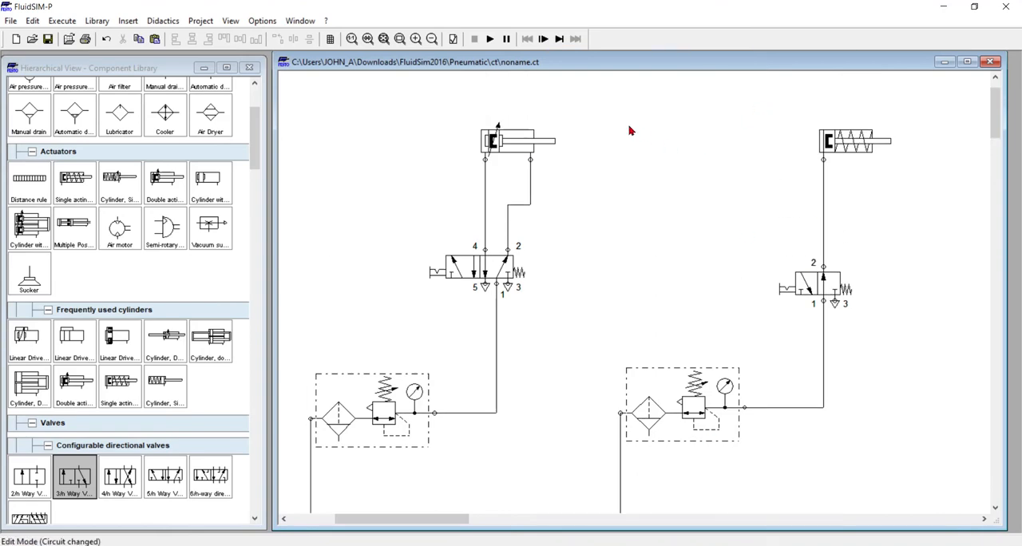
left_click_drag(562, 107, 950, 333)
scroll(815, 342, "down", 5)
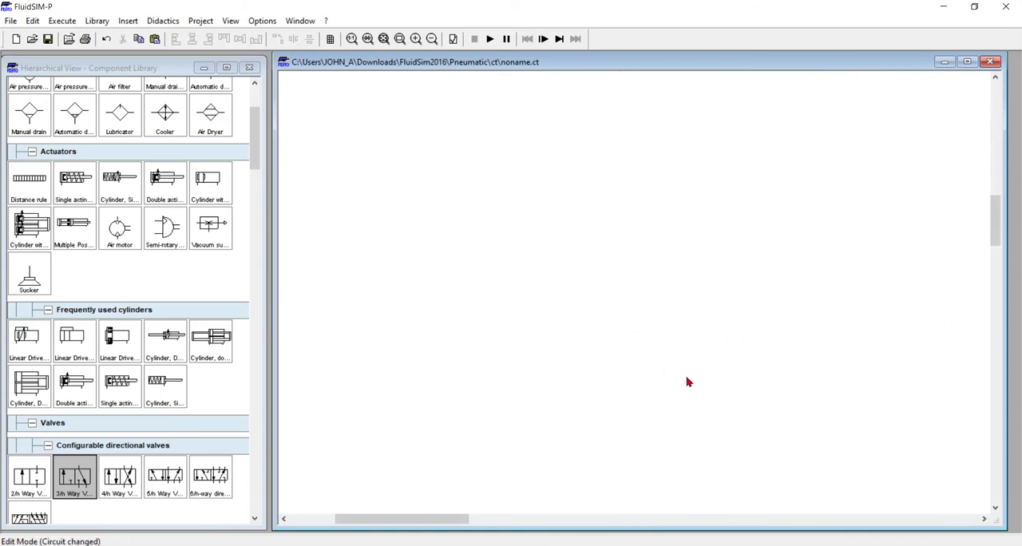
key("ctrl+v")
left_click_drag(614, 375, 528, 342)
left_click(654, 323)
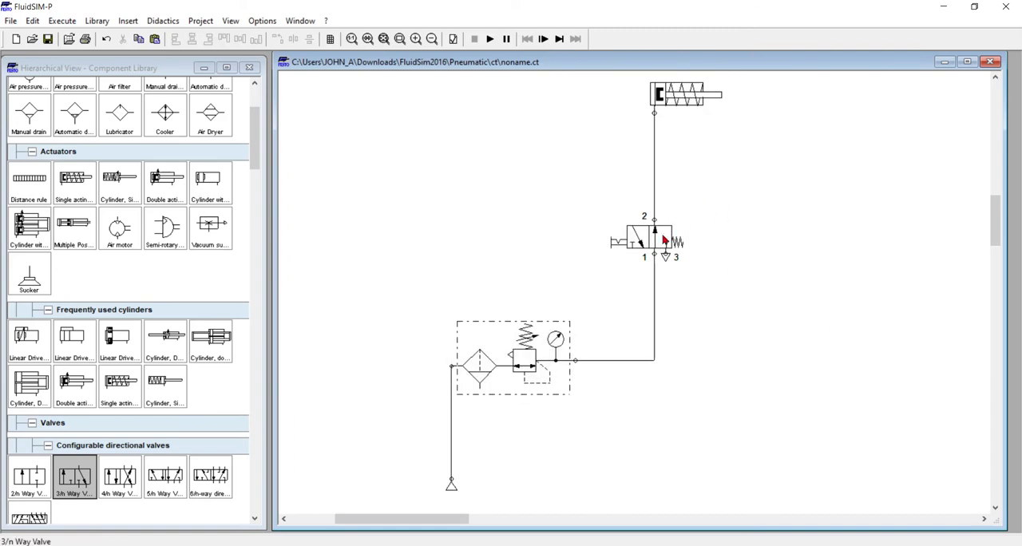
Change the copied 3/n way valve's left manual actuation to the plain pushbutton symbol without detent
double_click(648, 240)
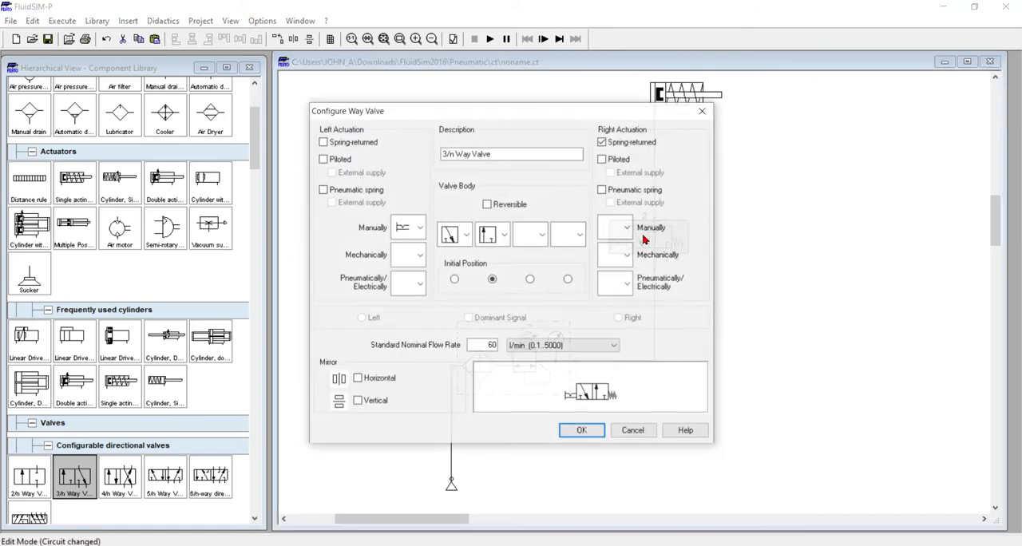
left_click(414, 226)
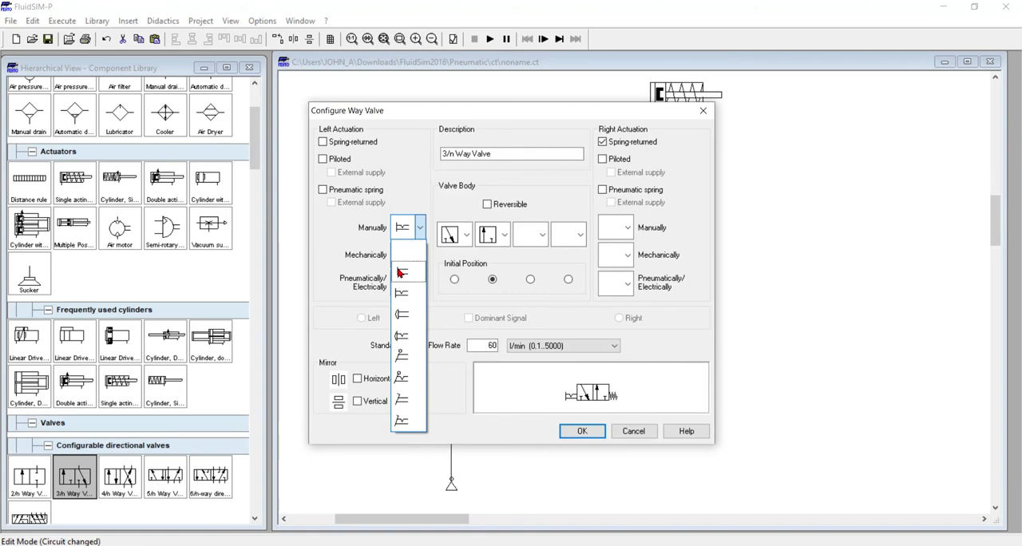
left_click(408, 271)
left_click(581, 431)
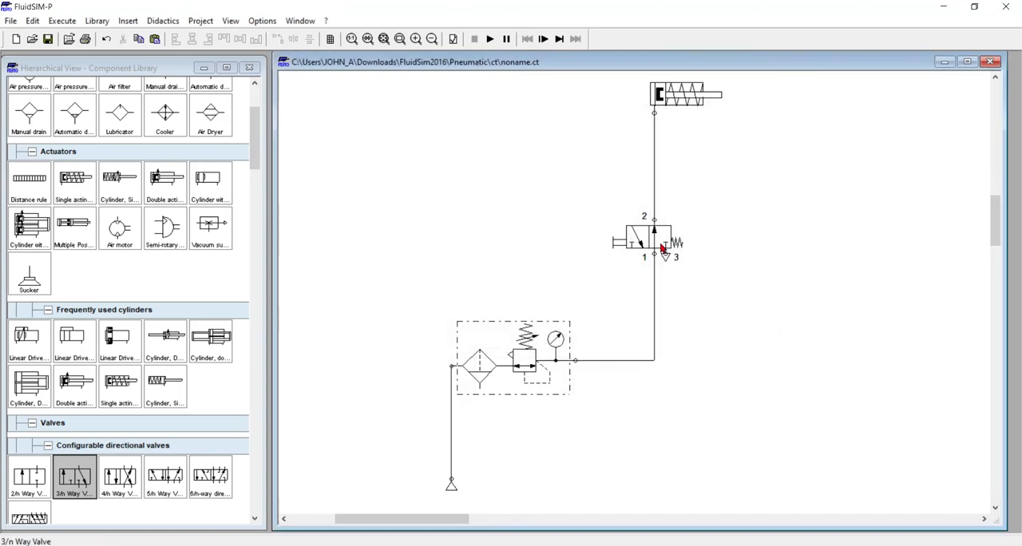
Swap the valve body positions so the 1-to-2 flow symbol comes first and the 2-to-3 exhaust symbol is the initial position
left_click(650, 243)
double_click(660, 248)
left_click(498, 237)
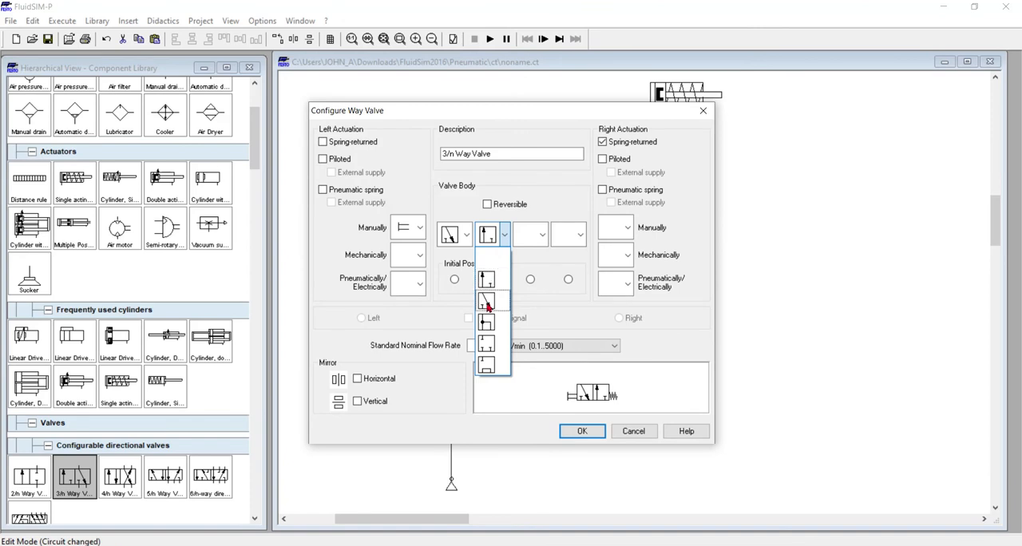
left_click(486, 301)
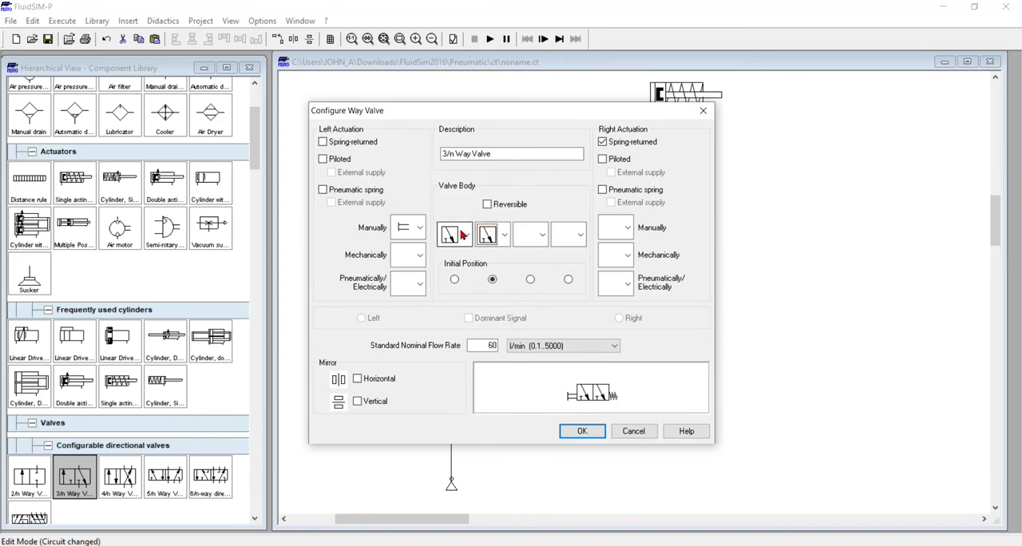
left_click(462, 233)
left_click(456, 279)
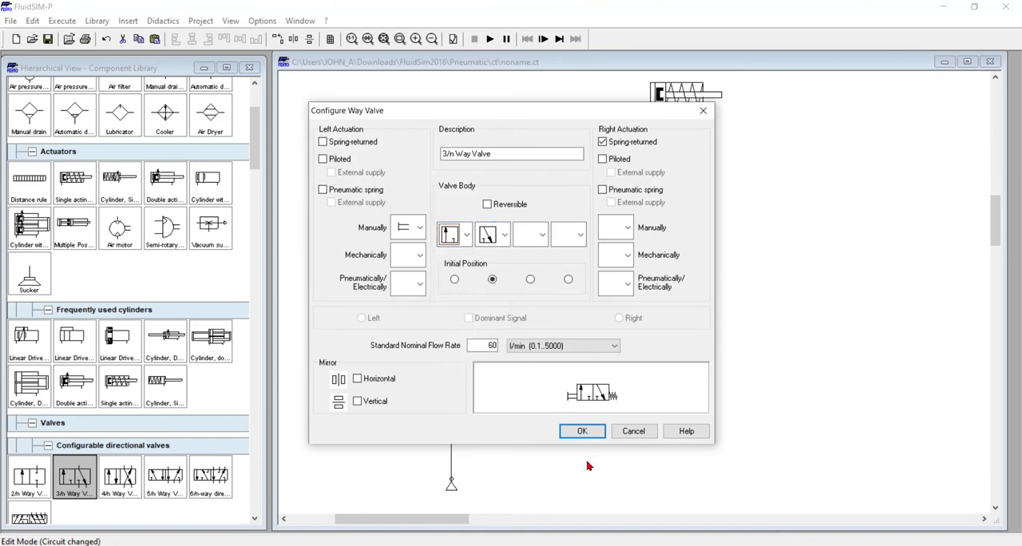
left_click(584, 429)
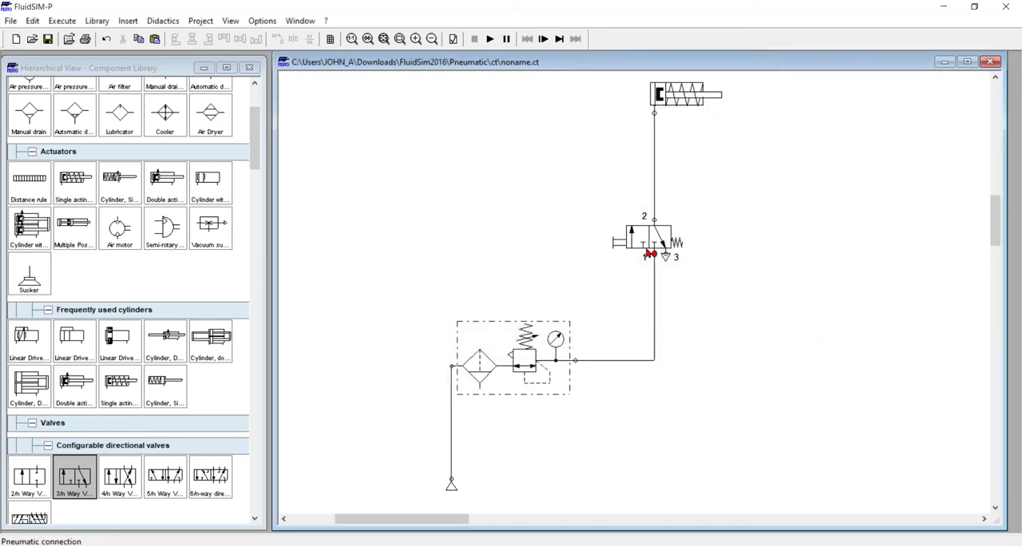
Delete the line between the cylinder and valve, then place a copy of the valve beside it and connect it to the supply line
left_click(654, 187)
key("Delete")
left_click(645, 247)
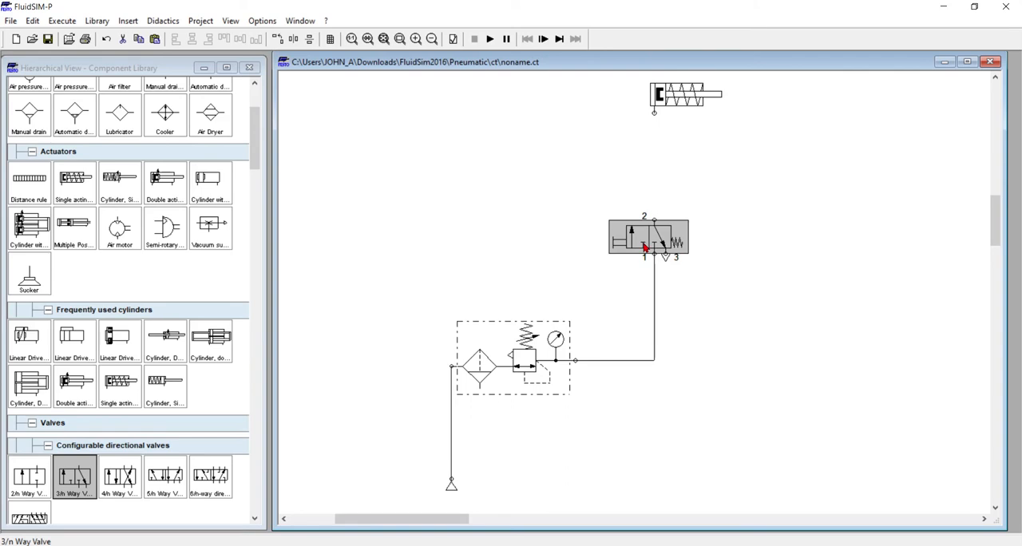
key("ctrl+c")
key("ctrl+v")
left_click_drag(685, 323, 655, 360)
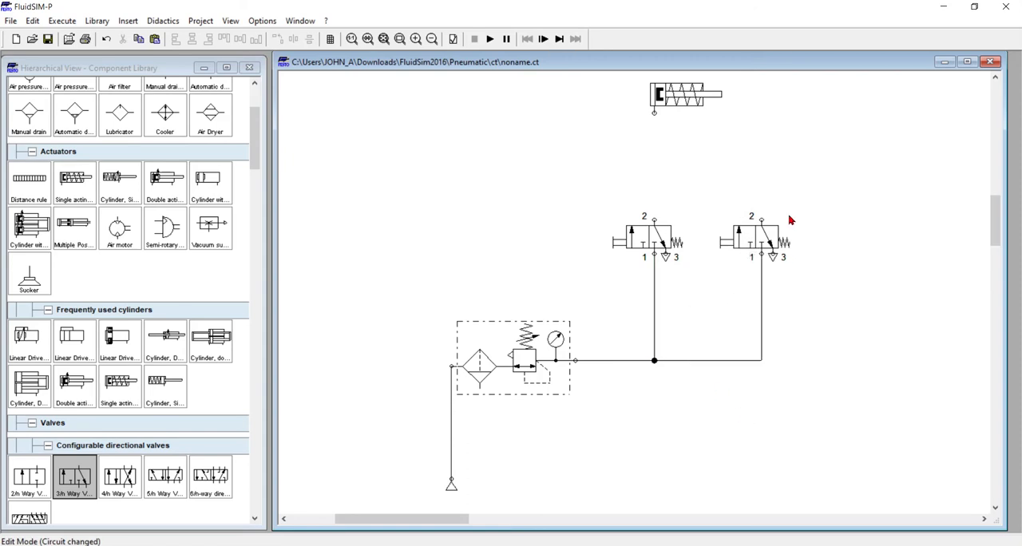
Insert a Shuttle valve from the Shutoff Valves and Flow Control Valves group between the cylinder and the two 3/n way valves
scroll(117, 295, "up", 1)
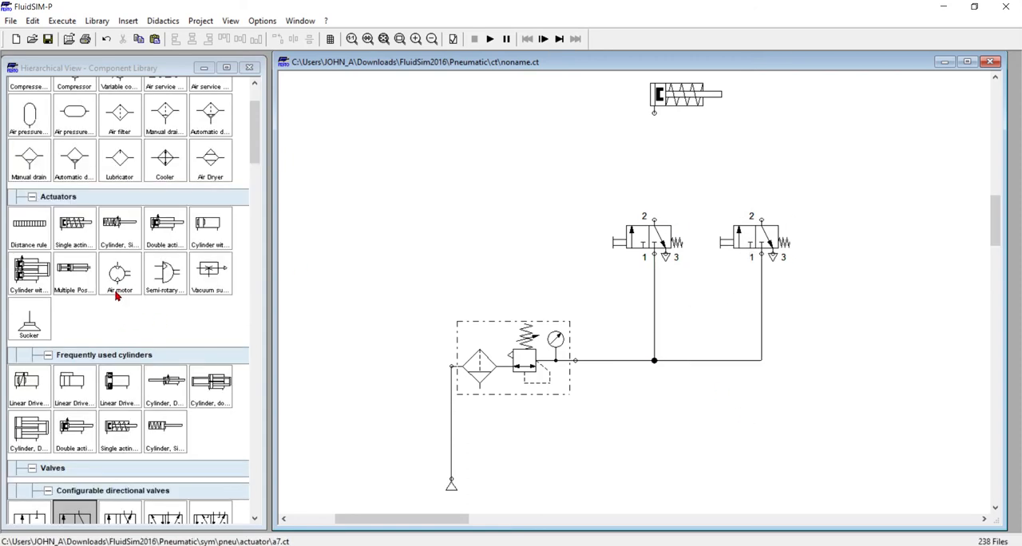
right_click(155, 290)
left_click(78, 339)
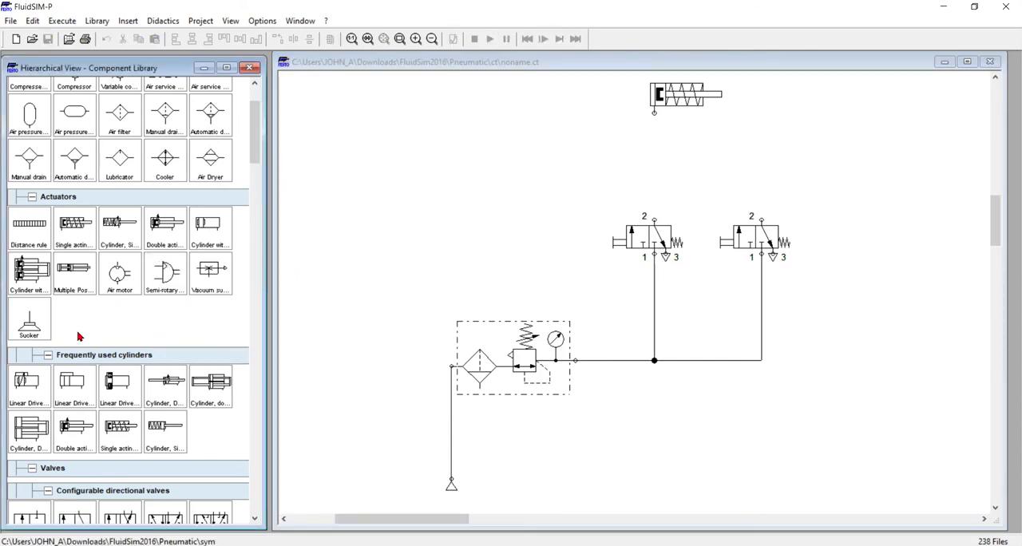
scroll(78, 336, "up", 2)
scroll(109, 242, "down", 4)
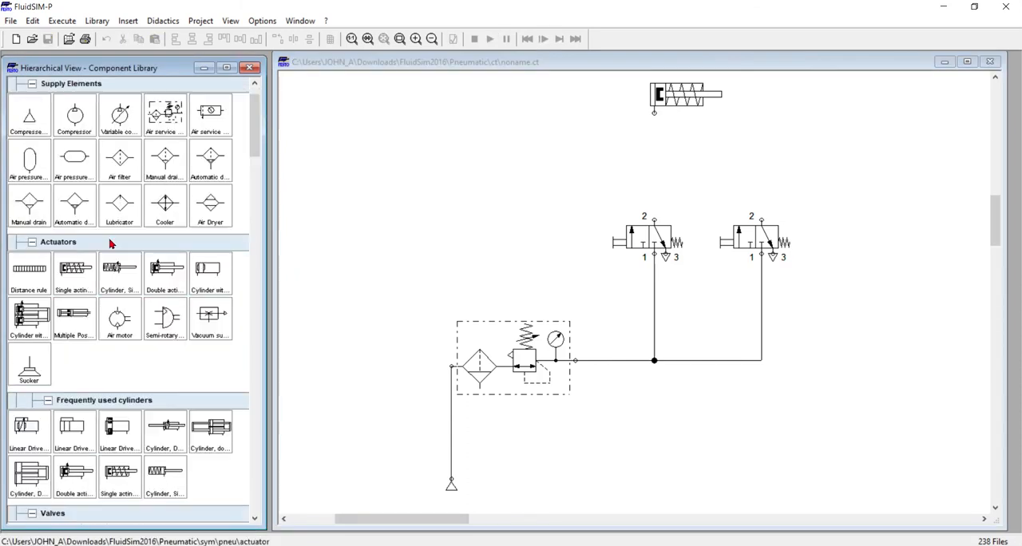
scroll(109, 236, "down", 10)
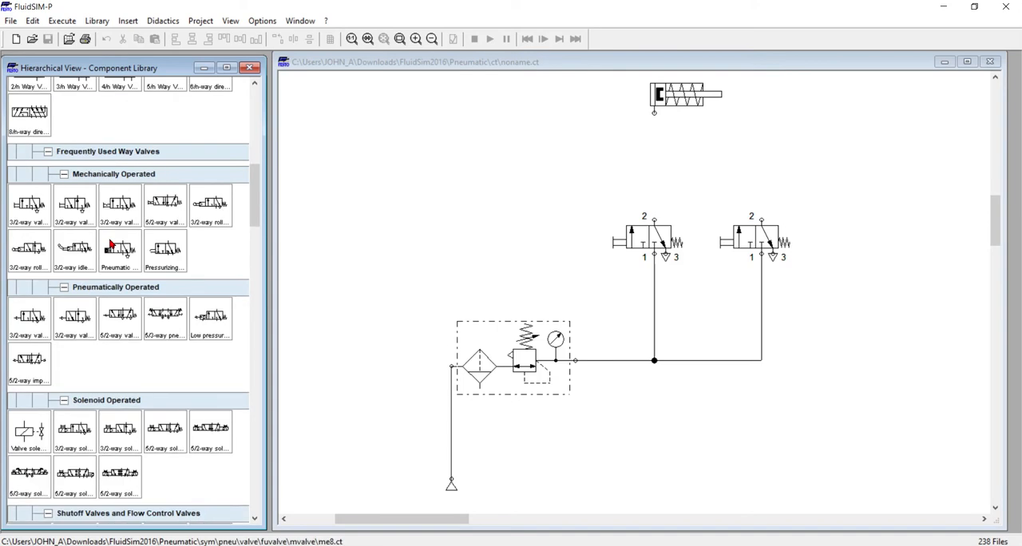
scroll(110, 249, "down", 2)
scroll(109, 287, "down", 2)
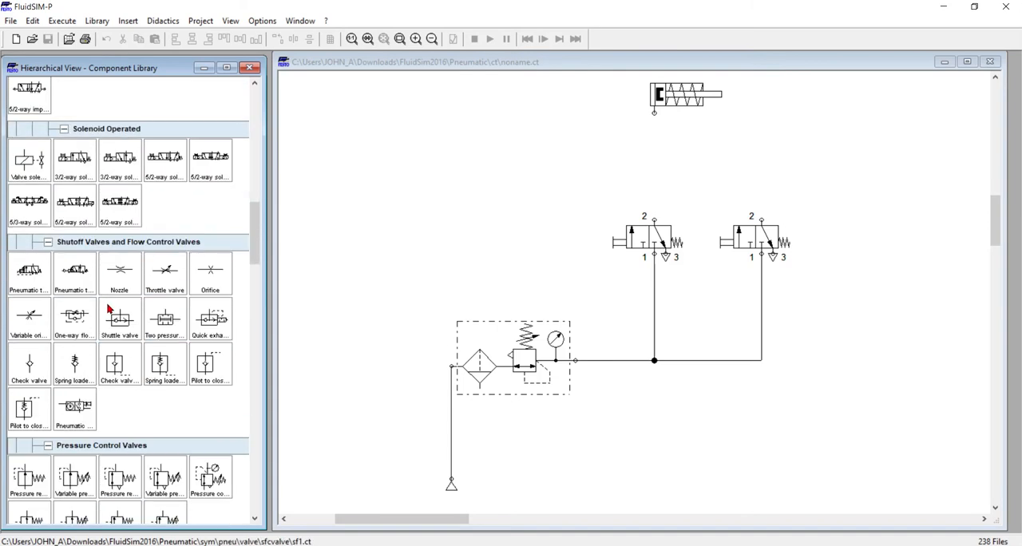
left_click_drag(117, 318, 701, 186)
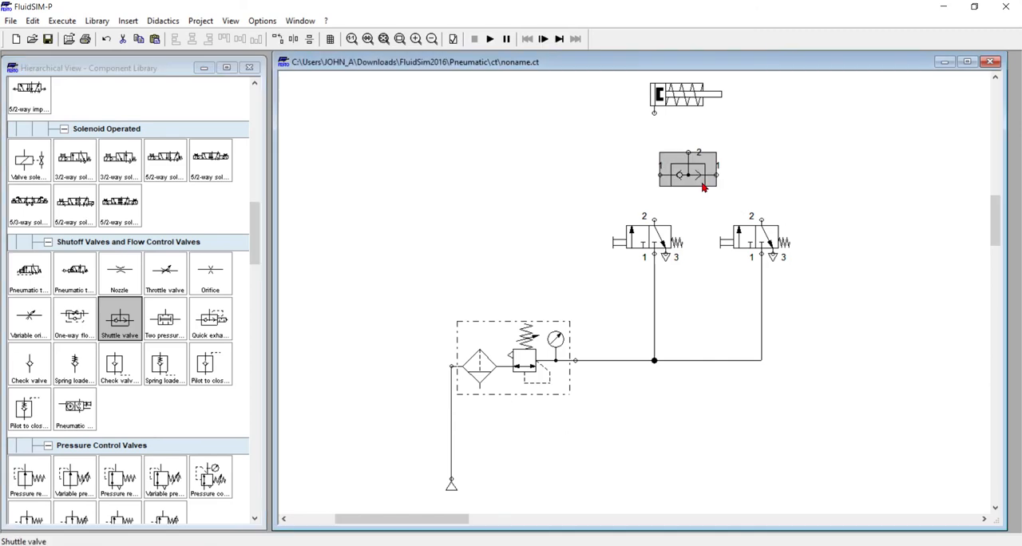
Connect both way valves' port 2 to the shuttle valve's inlets, and its outlet to the cylinder realigned above it
left_click_drag(655, 218, 762, 220)
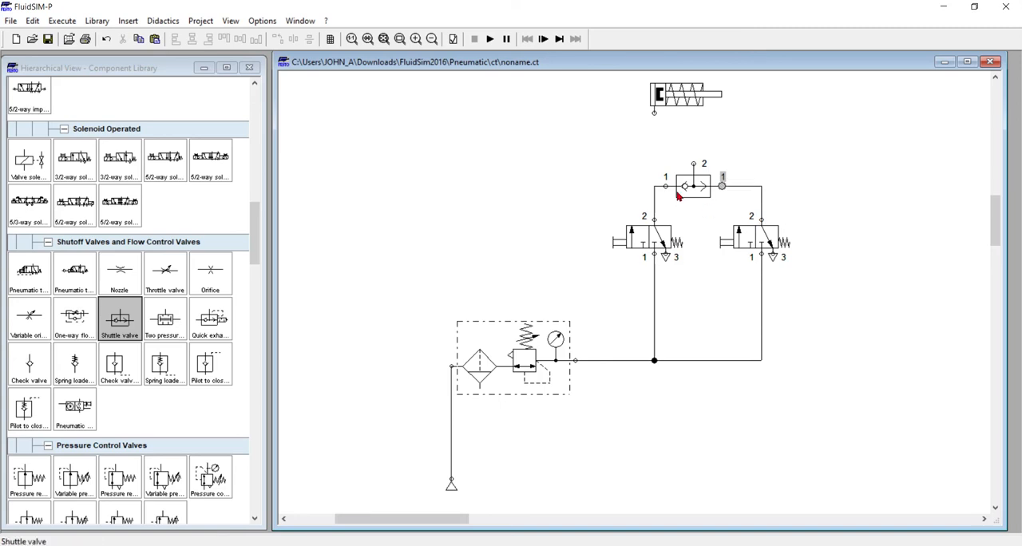
left_click_drag(669, 93, 721, 105)
left_click_drag(694, 164, 693, 129)
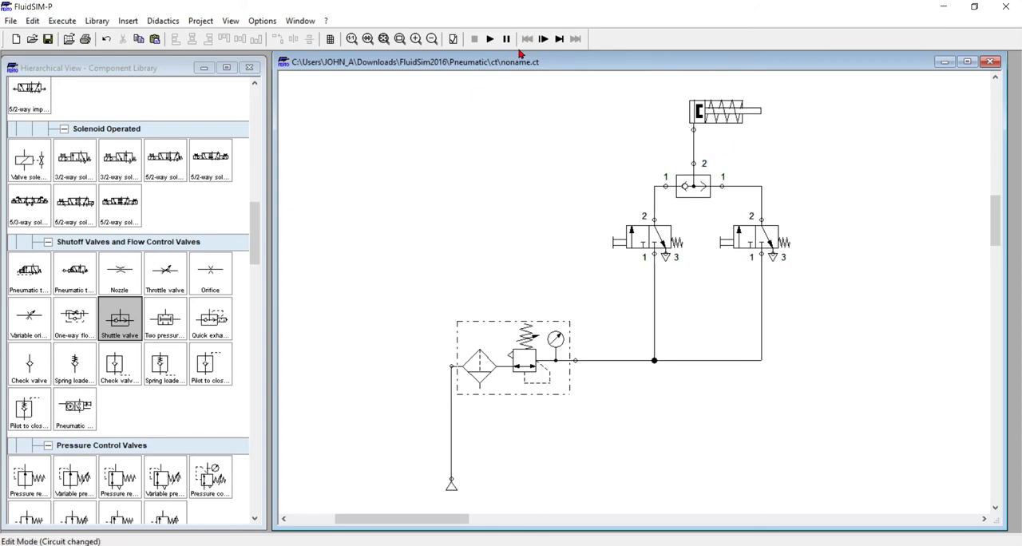
Run the simulation, actuate each pushbutton valve in turn to test the OR function, and stop it
left_click(489, 41)
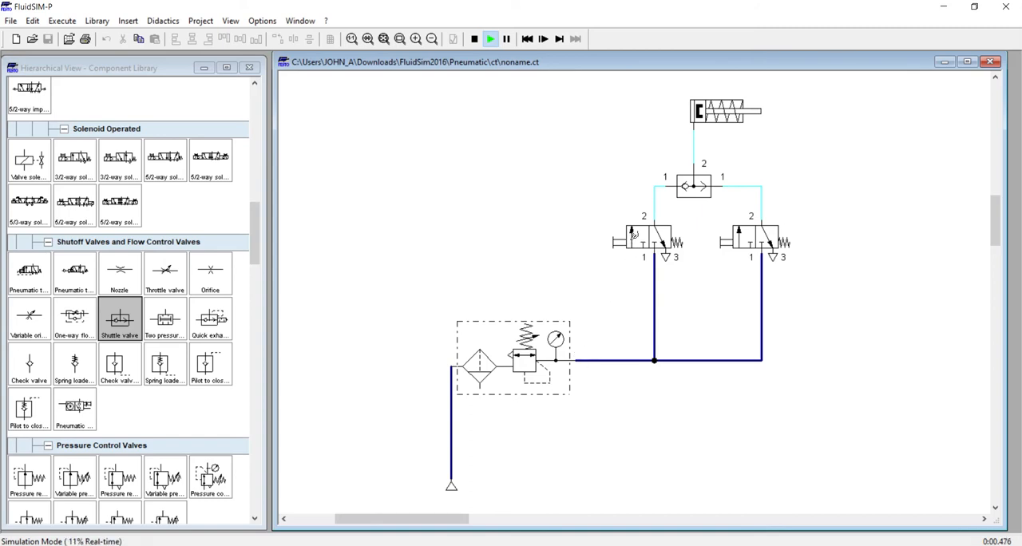
left_click(634, 235)
left_click(750, 236)
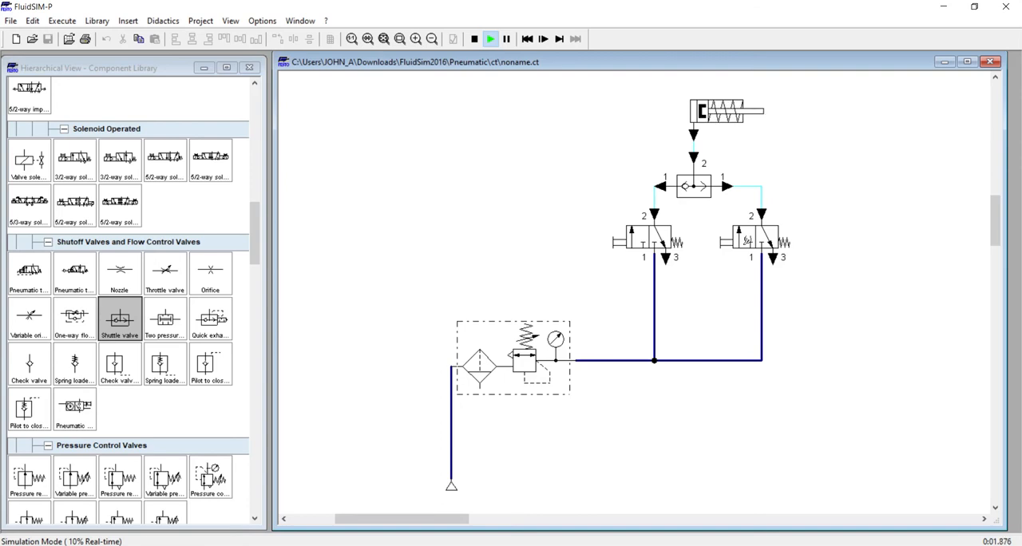
left_click(747, 238)
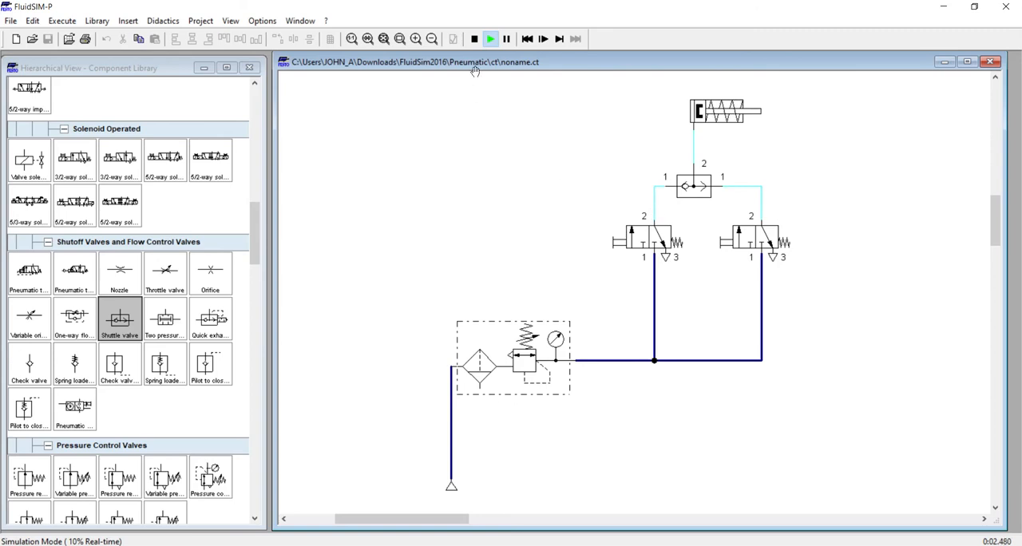
left_click(474, 39)
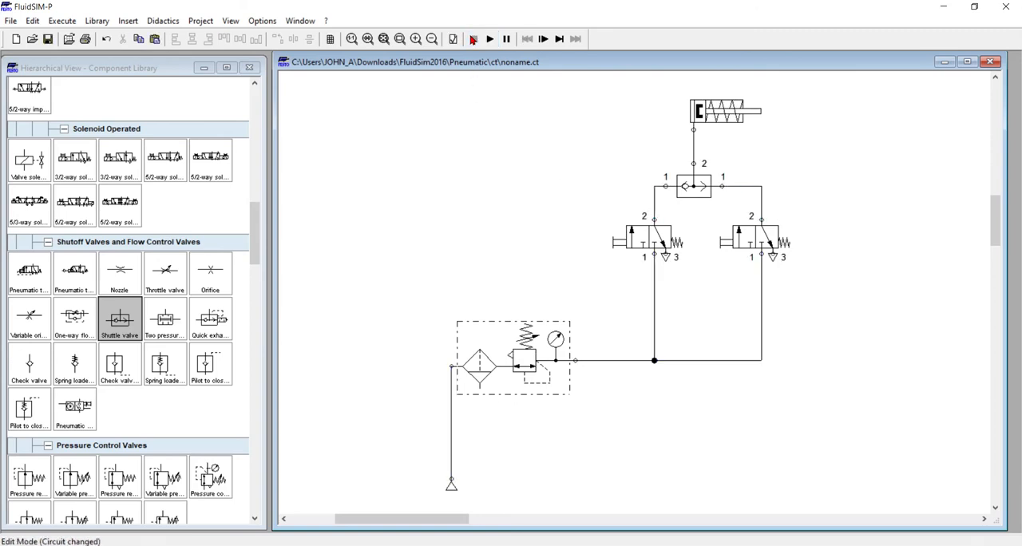
Change the second 3/n way valve's left manual actuation to the pushbutton symbol with detent
double_click(747, 234)
left_click(419, 227)
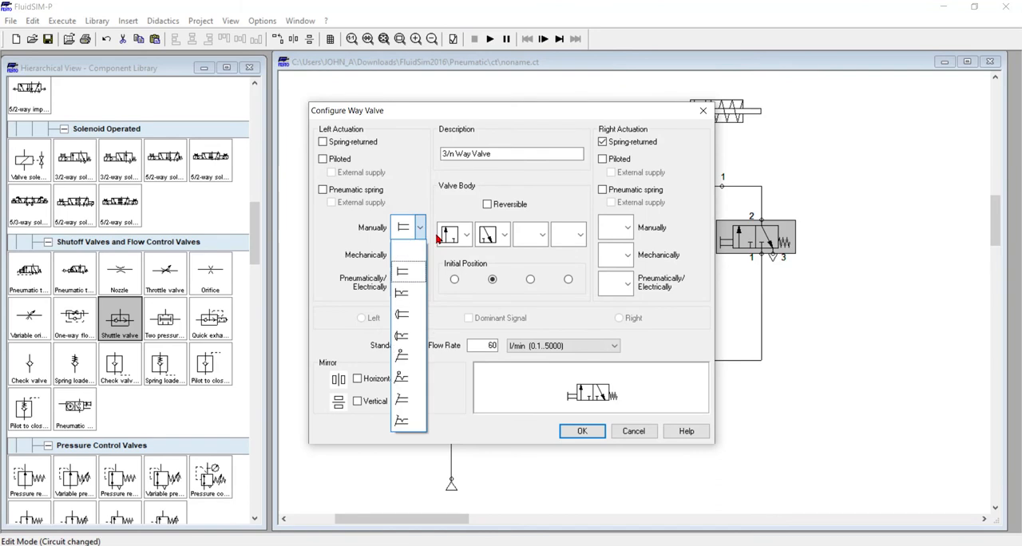
left_click(401, 296)
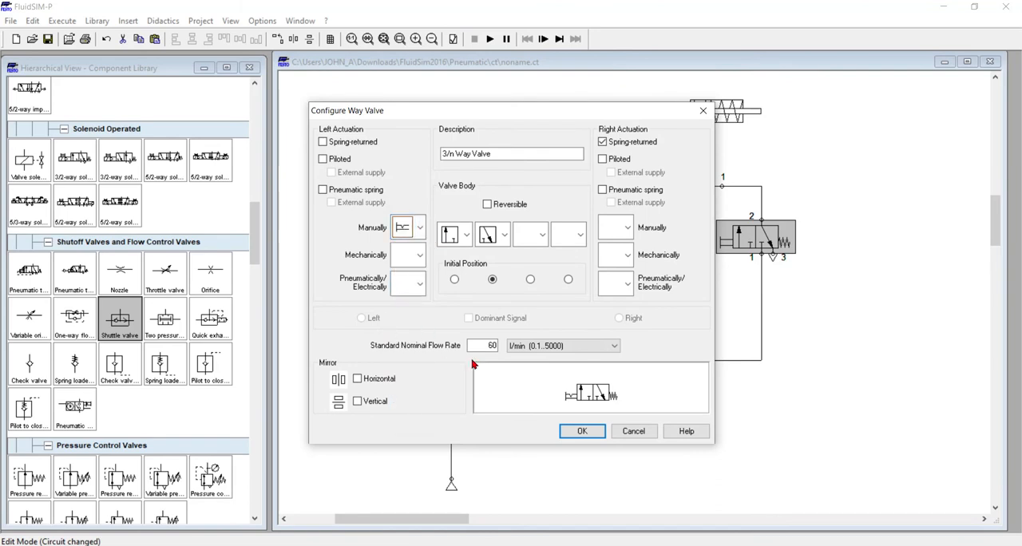
left_click(582, 432)
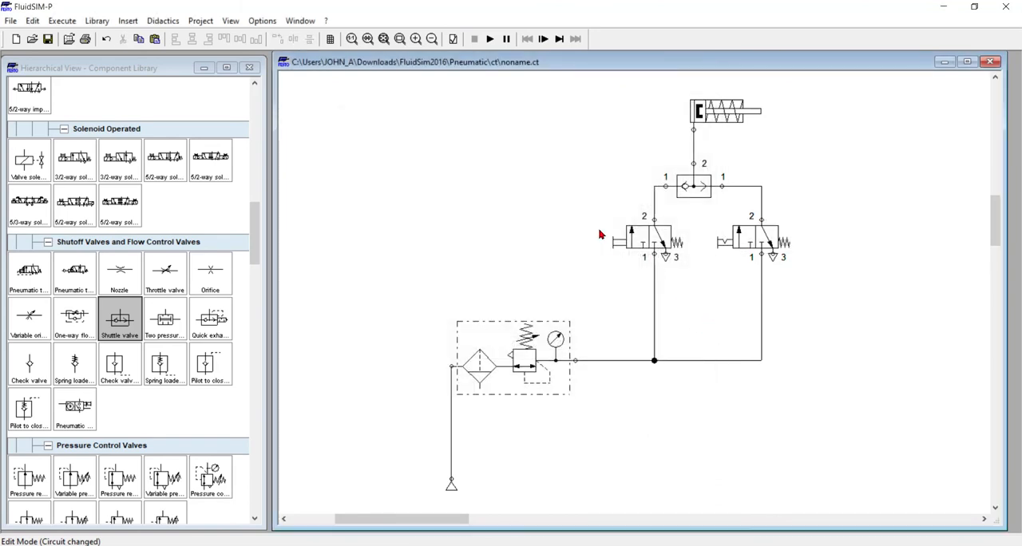
Simulate the circuit, latch the second way valve's detent pushbutton, actuate the first valve's pushbutton while it stays latched, and stop the simulation
left_click(491, 38)
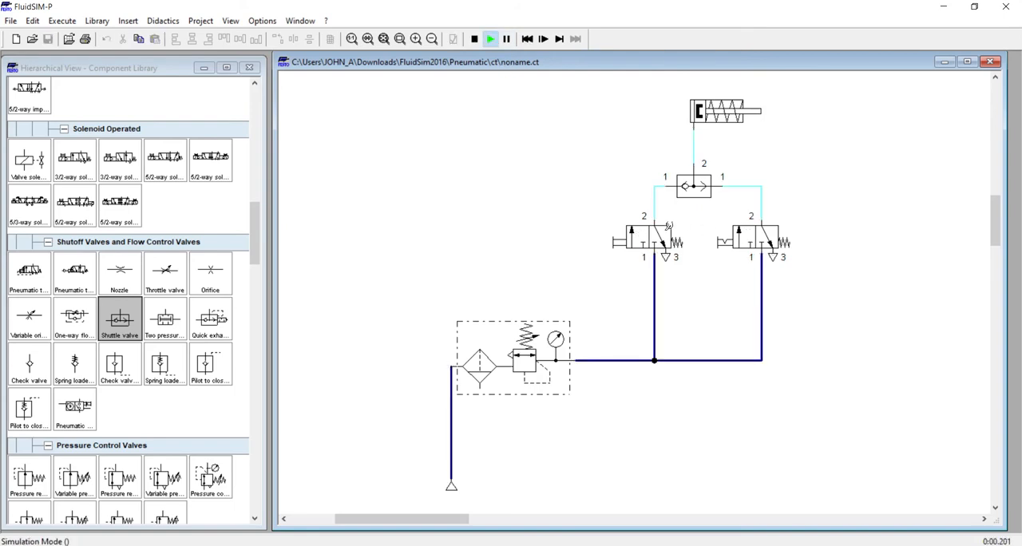
left_click(615, 228)
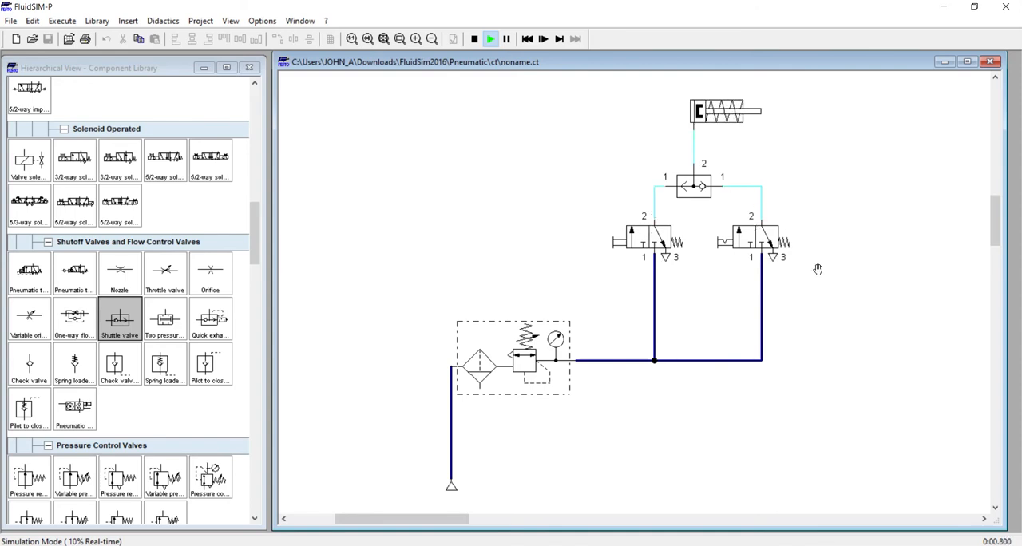
left_click(741, 237)
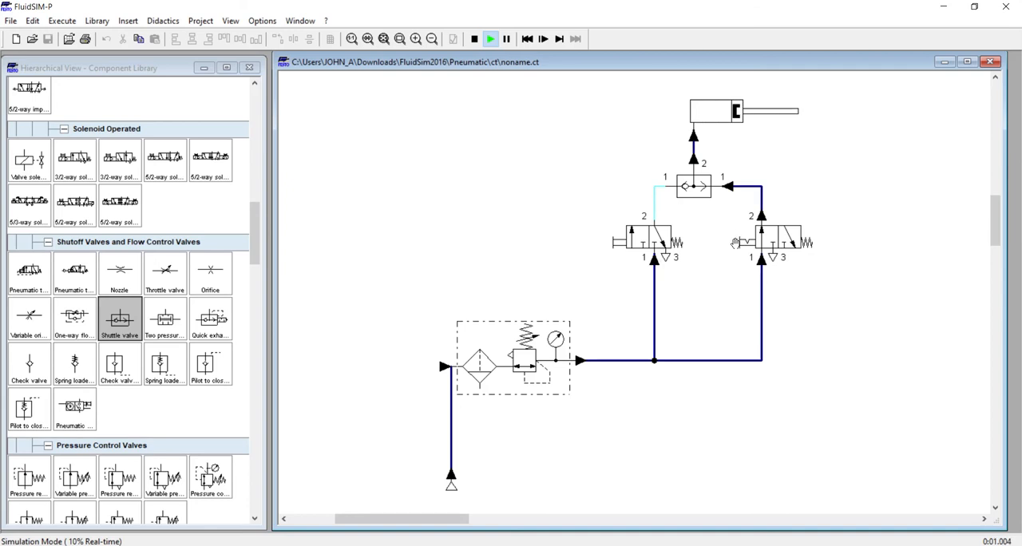
left_click(645, 237)
left_click(642, 239)
left_click(648, 238)
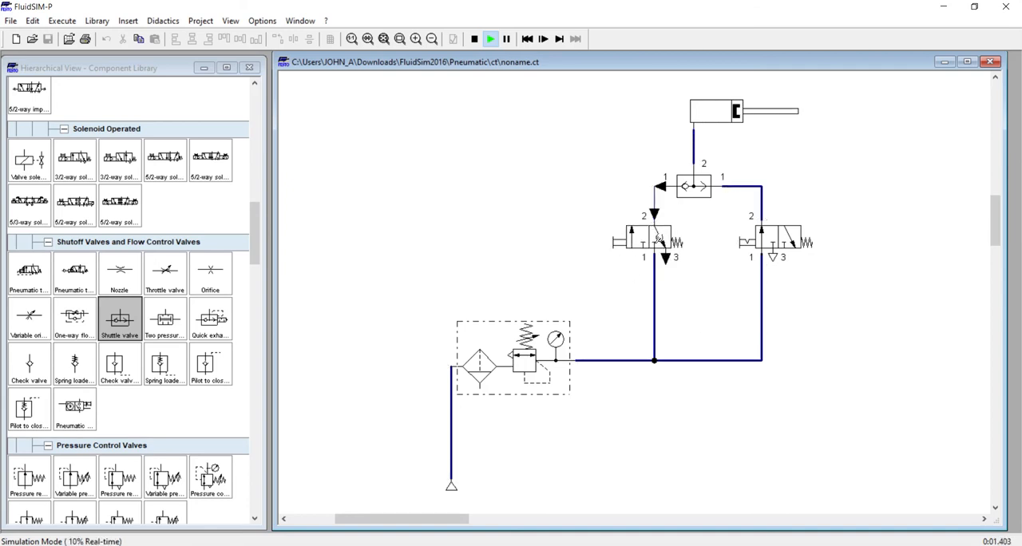
left_click(677, 252)
left_click(678, 254)
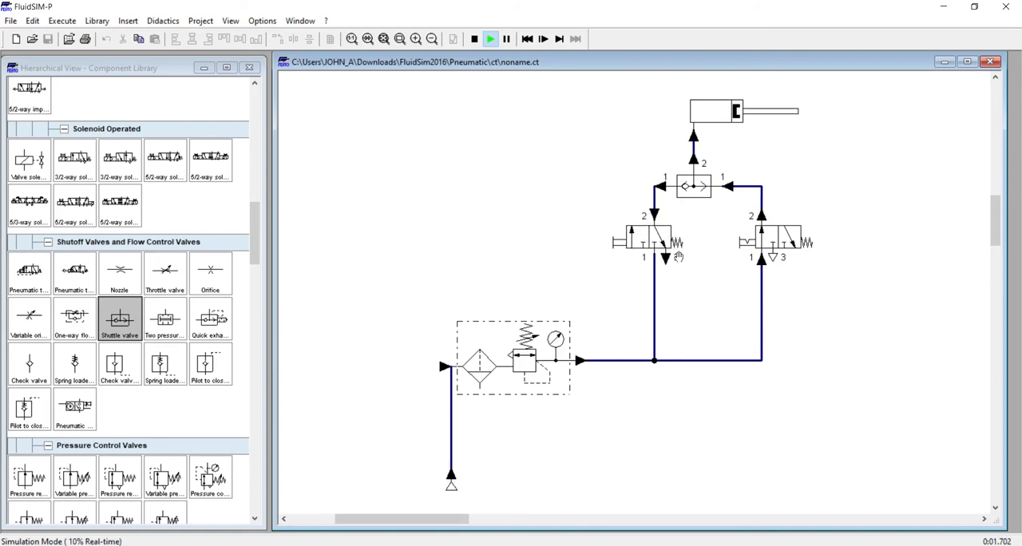
left_click(476, 39)
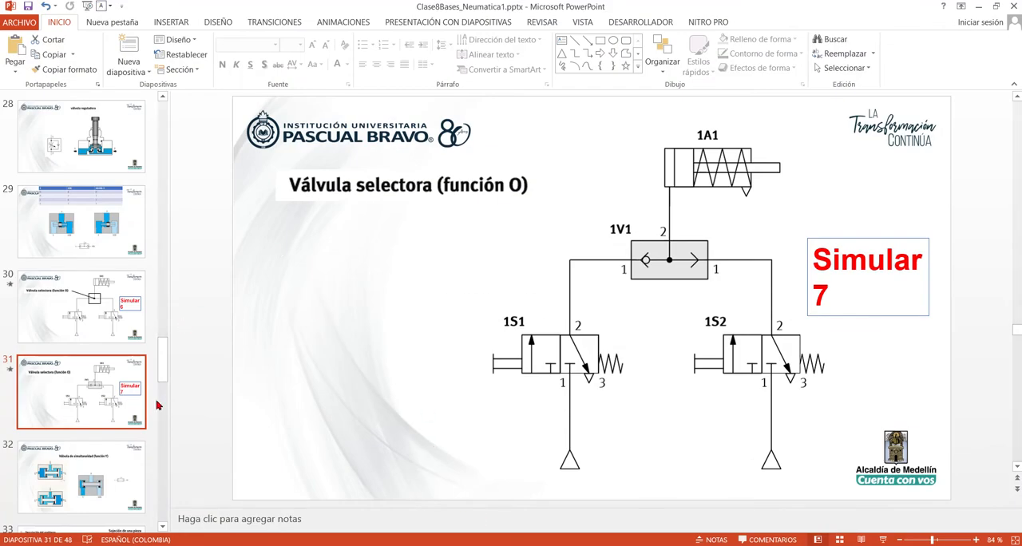
Switch to the PowerPoint slides and copy slide 29's truth table onto slide 32, placing it below the simultaneity valve (función Y) diagram
left_click(127, 212)
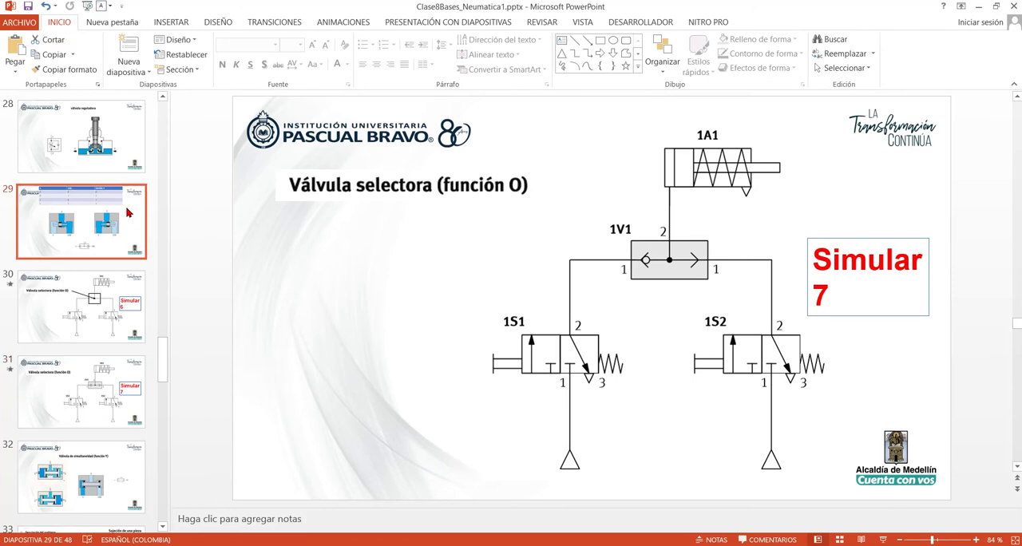
left_click(404, 114)
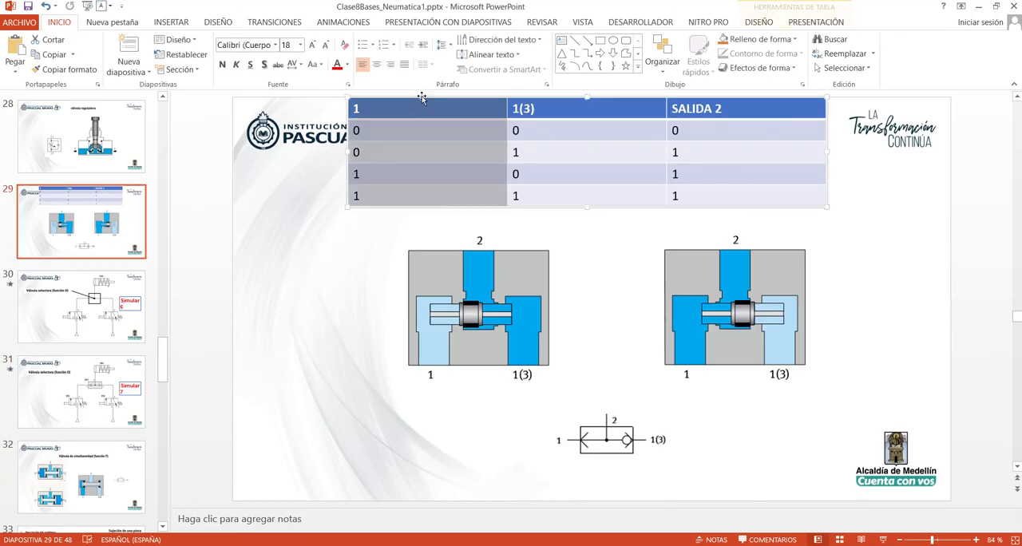
left_click(346, 114)
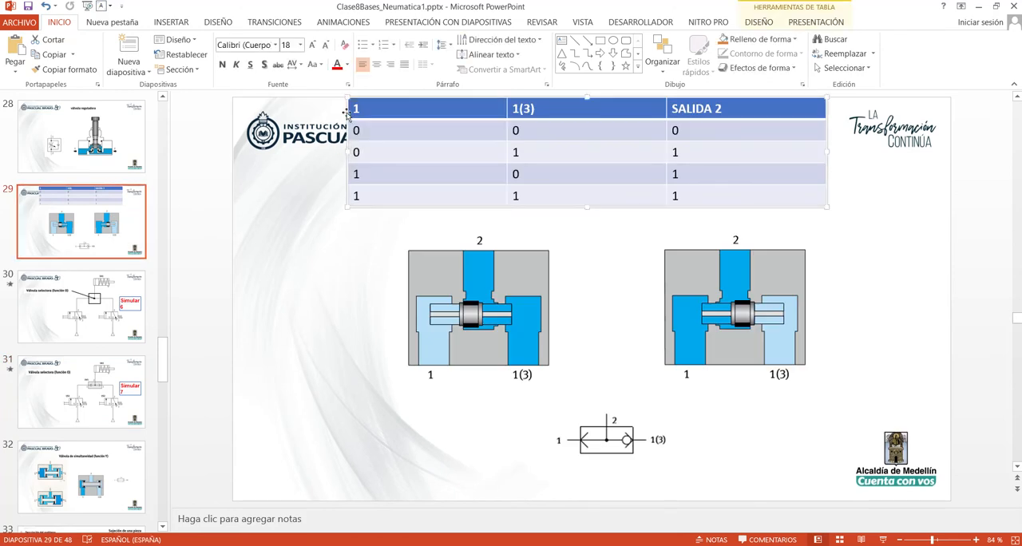
left_click(79, 391)
left_click(103, 457)
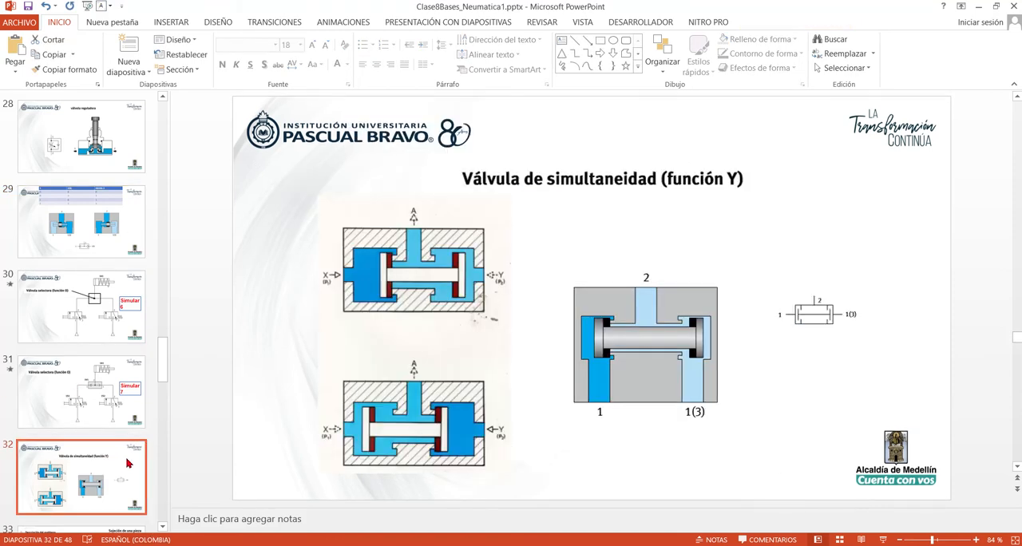
key("ctrl+v")
left_click_drag(452, 98, 612, 465)
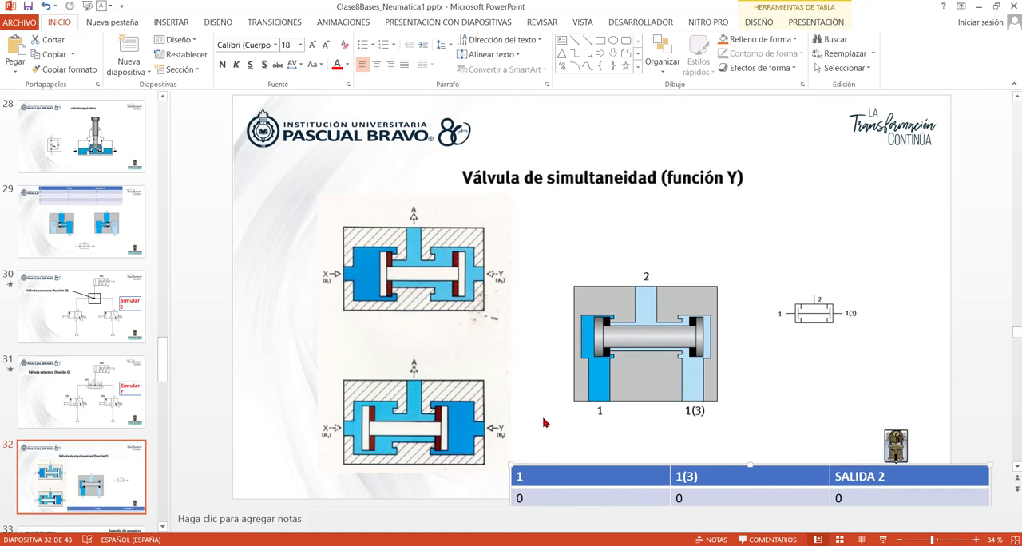
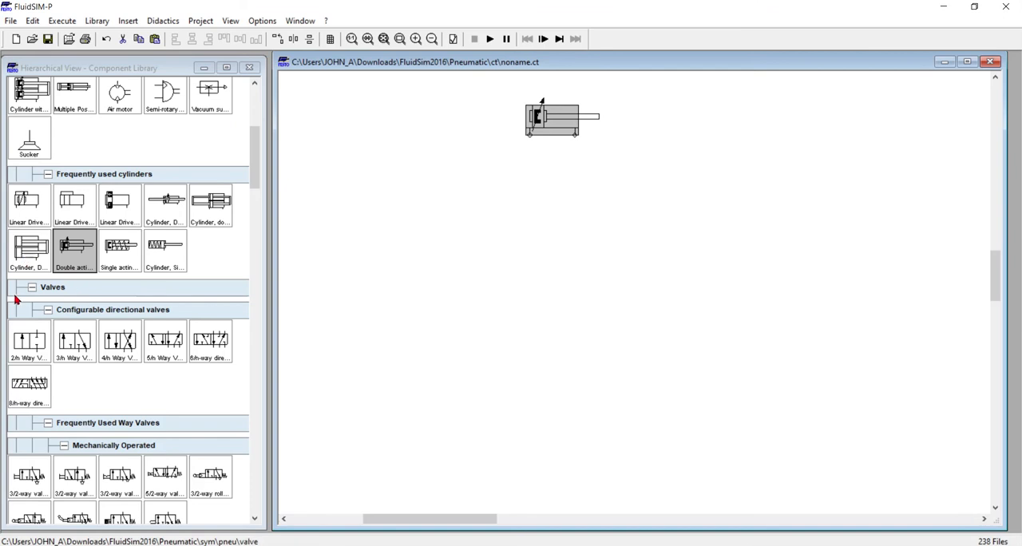
Place a one-way flow control valve below the double-acting cylinder and rotate it 90°
scroll(77, 331, "up", 3)
scroll(80, 335, "down", 10)
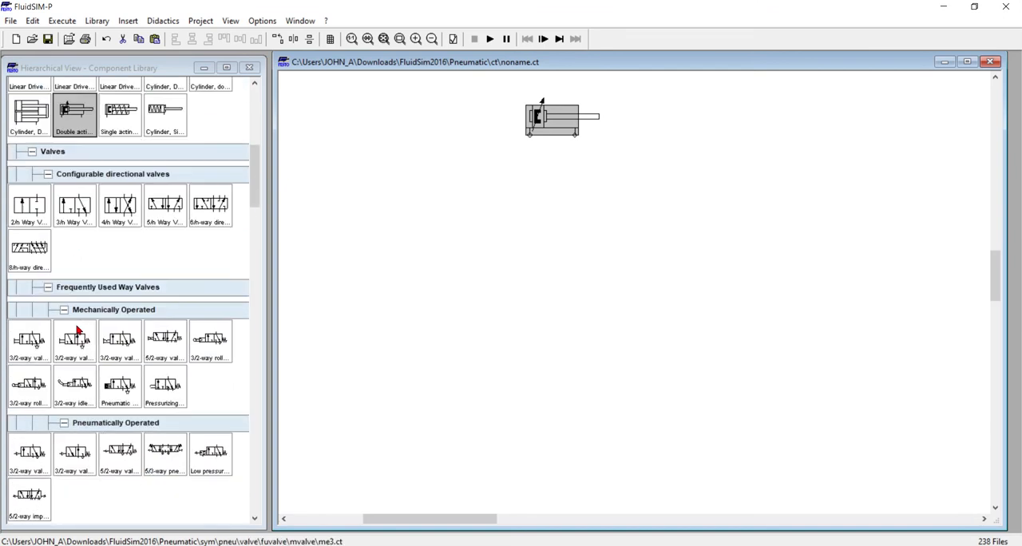
scroll(103, 391, "down", 1)
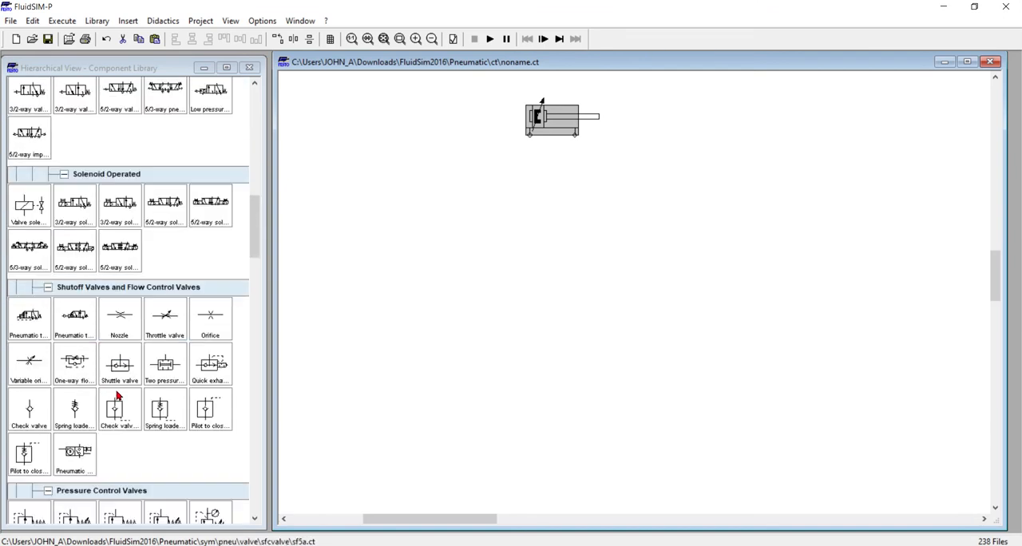
scroll(114, 392, "down", 1)
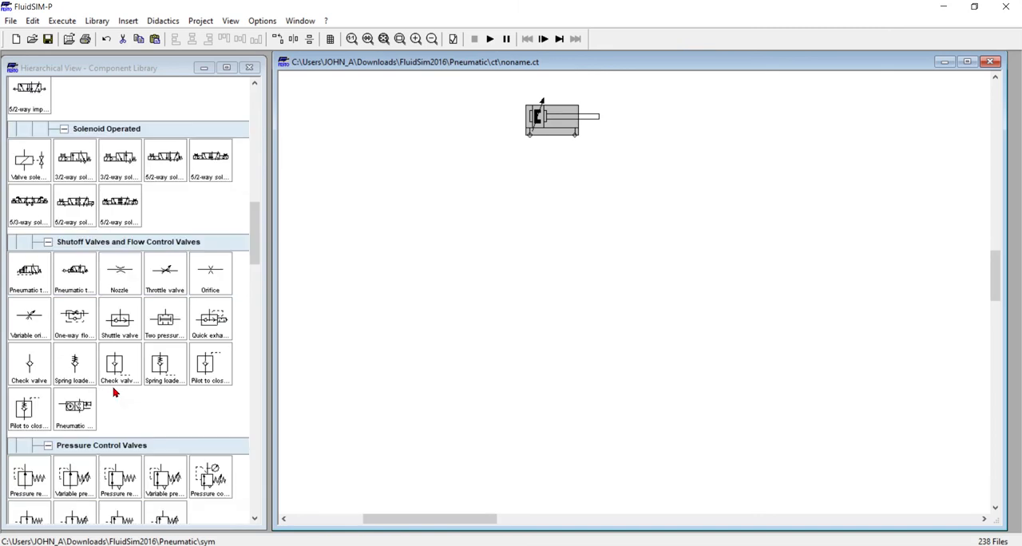
left_click_drag(70, 324, 523, 201)
right_click(518, 199)
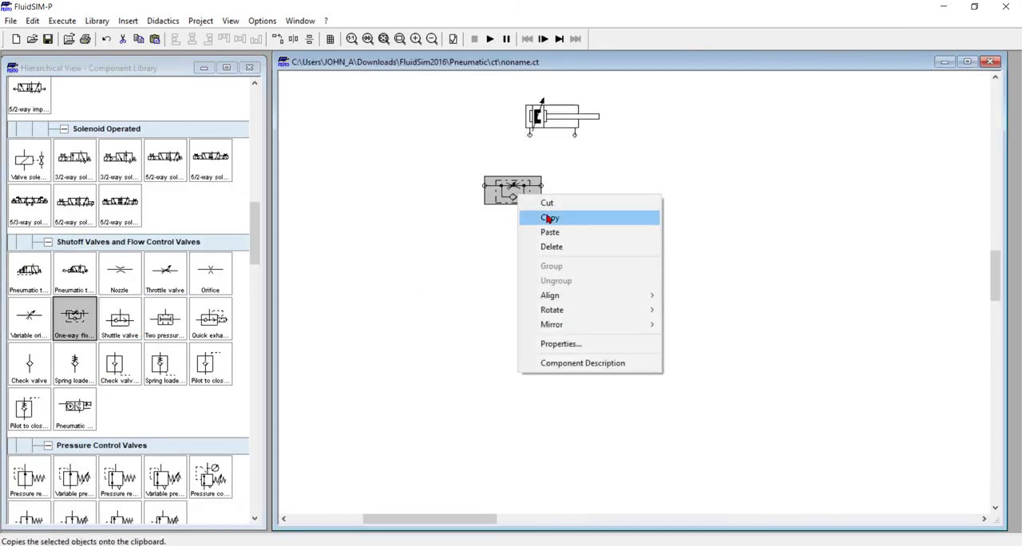
mouse_move(650, 311)
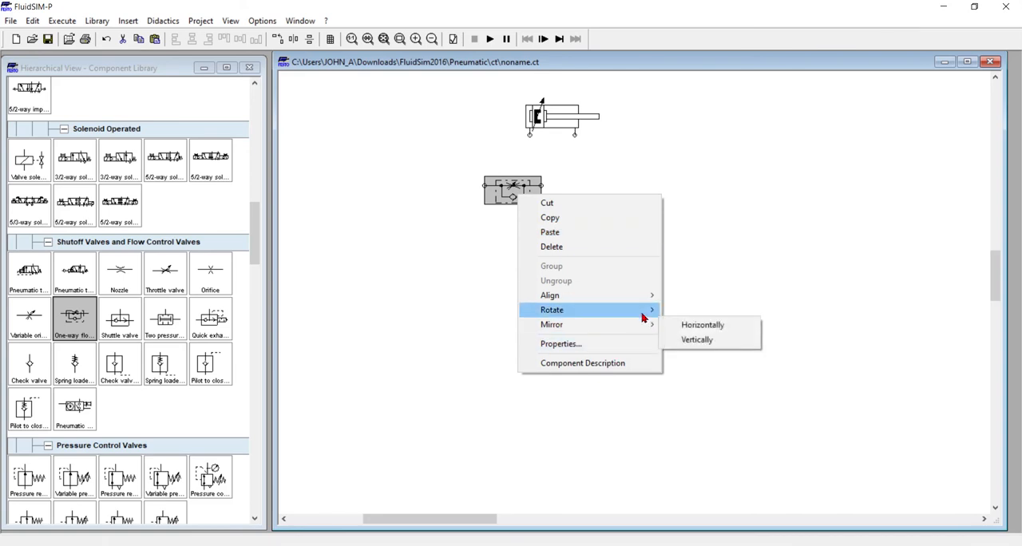
left_click(683, 310)
left_click(621, 280)
Rotate the one-way flow control valve another 180° and move it below the cylinder's left port
left_click(515, 186)
right_click(515, 186)
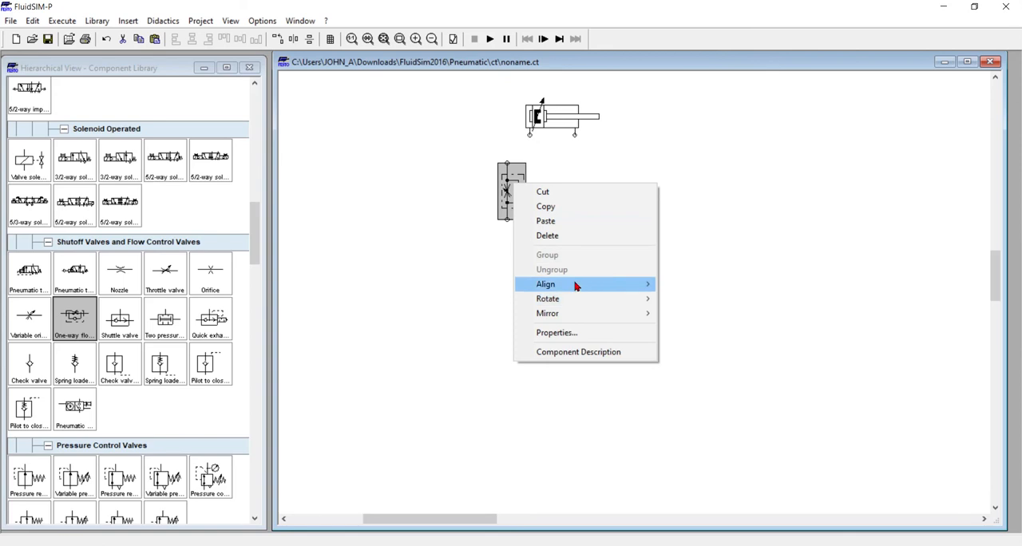
left_click(490, 260)
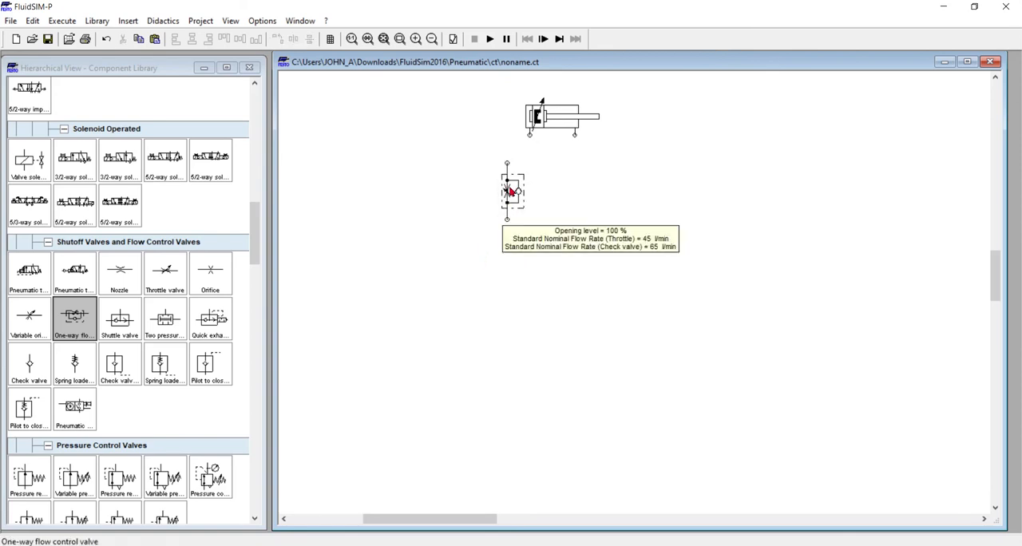
left_click_drag(511, 192, 528, 192)
right_click(531, 188)
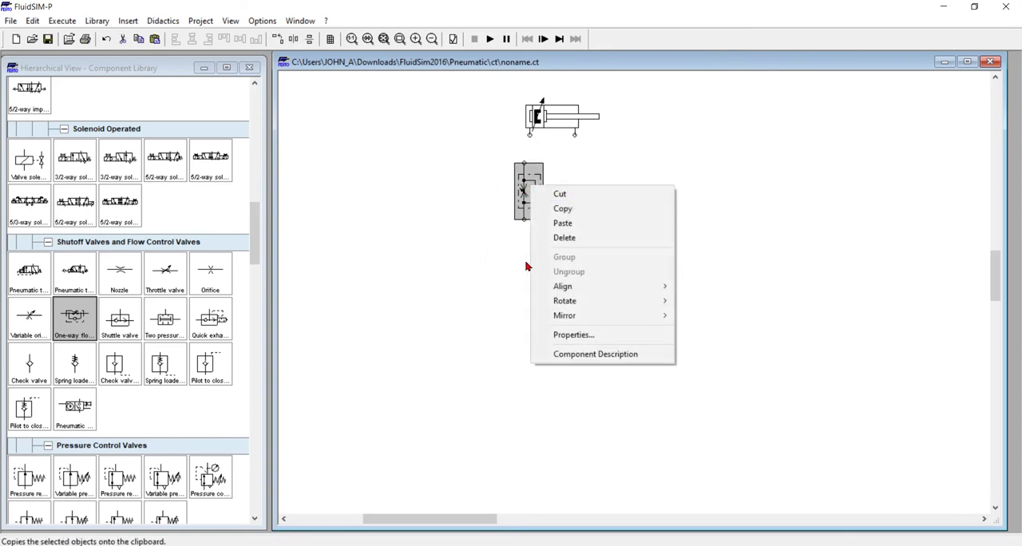
mouse_move(632, 301)
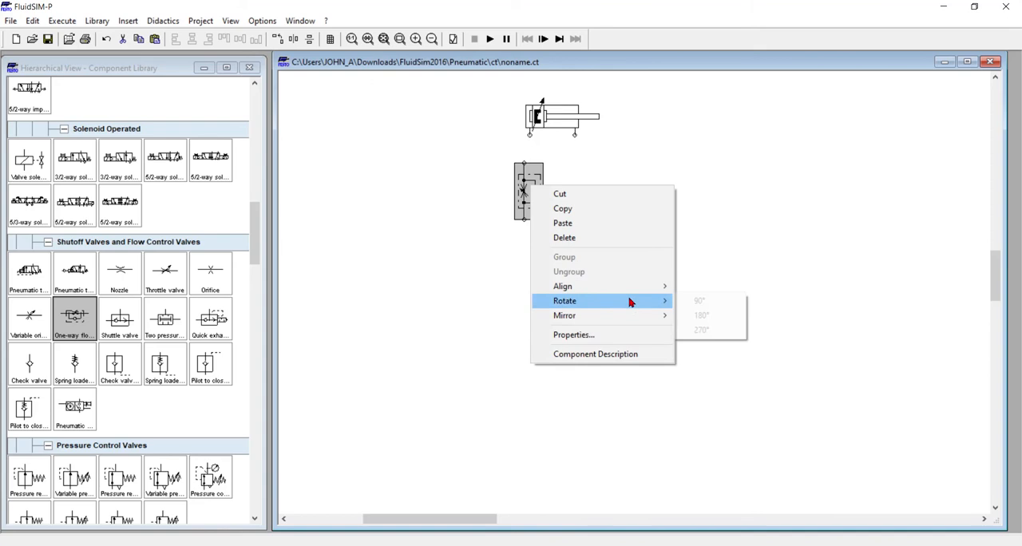
left_click(703, 318)
mouse_move(525, 207)
left_mouse_down()
mouse_move(498, 206)
mouse_move(508, 206)
left_mouse_up()
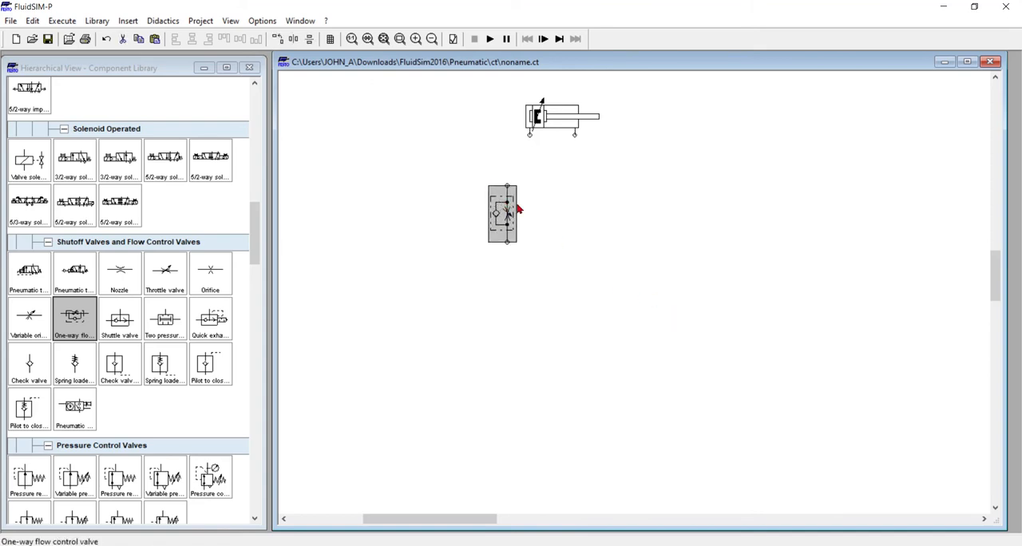
Duplicate the one-way flow control valve beside the original and connect one valve to each cylinder port
left_click(508, 207)
left_click(507, 206)
left_click_drag(507, 206, 584, 189, "ctrl")
left_click_drag(514, 209, 514, 193)
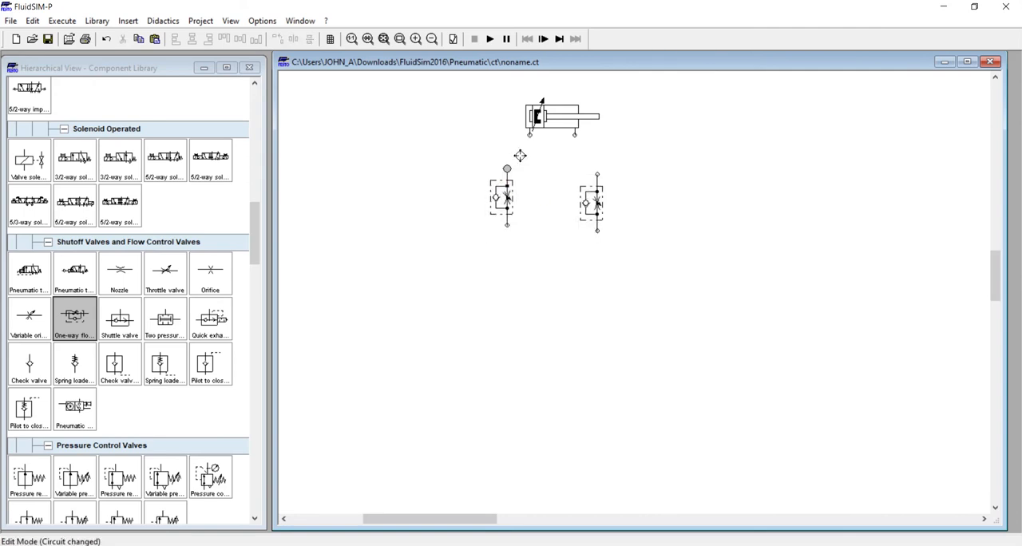
left_click_drag(528, 136, 506, 168)
left_click_drag(575, 138, 597, 175)
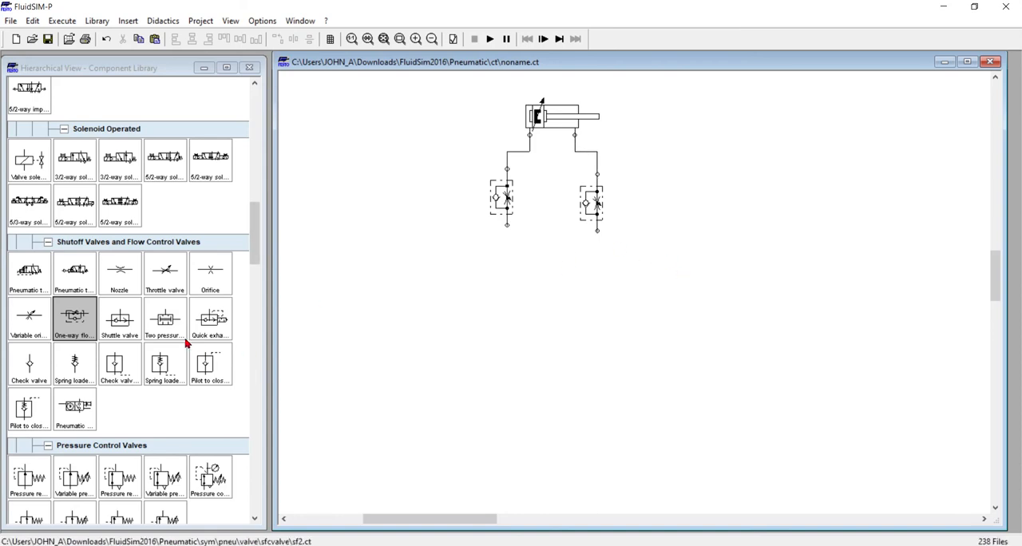
Place a pneumatically operated 5/2-way impulse valve below the flow control valves and connect its ports 4 and 2 to them
scroll(188, 342, "up", 1)
scroll(185, 342, "up", 2)
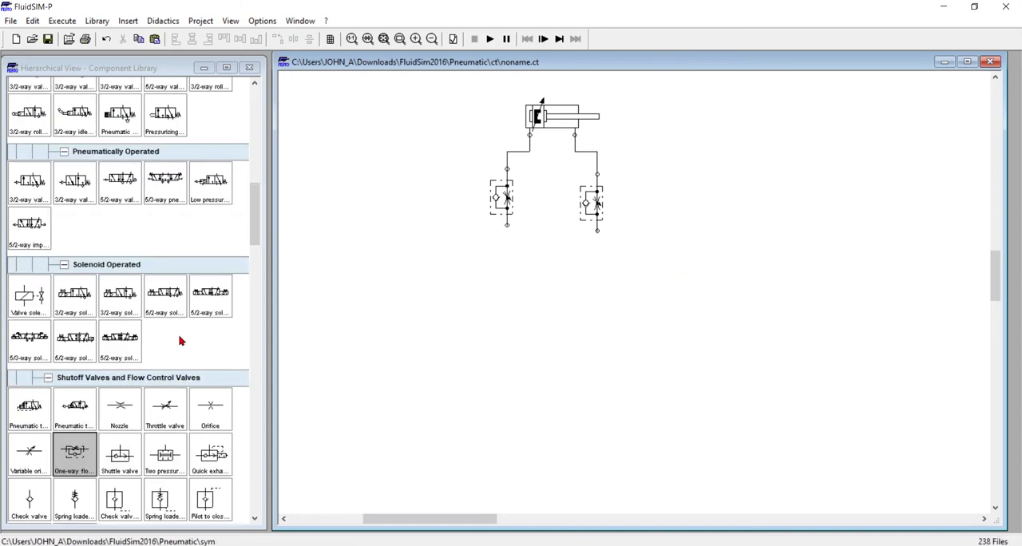
scroll(181, 341, "up", 1)
scroll(187, 343, "up", 1)
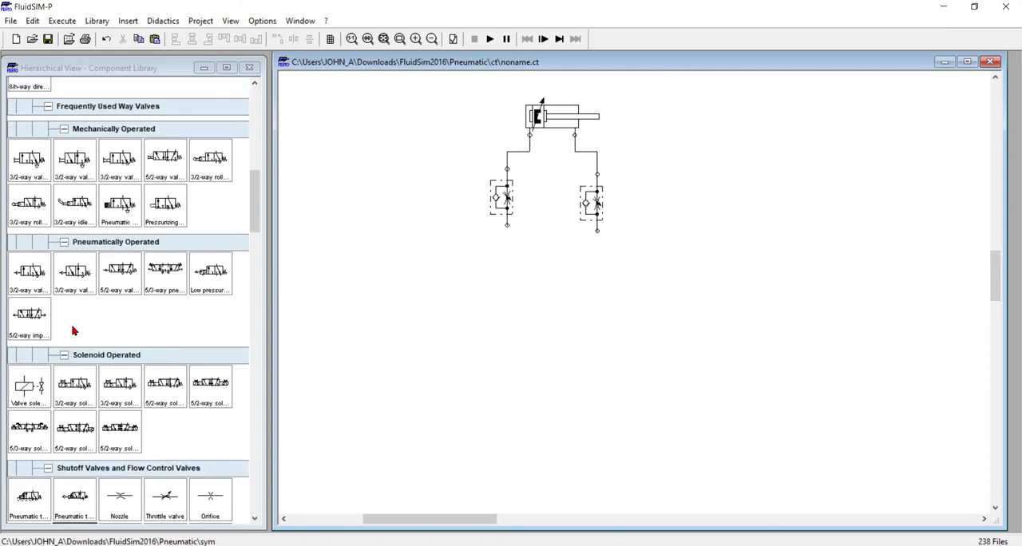
left_click_drag(31, 323, 546, 280)
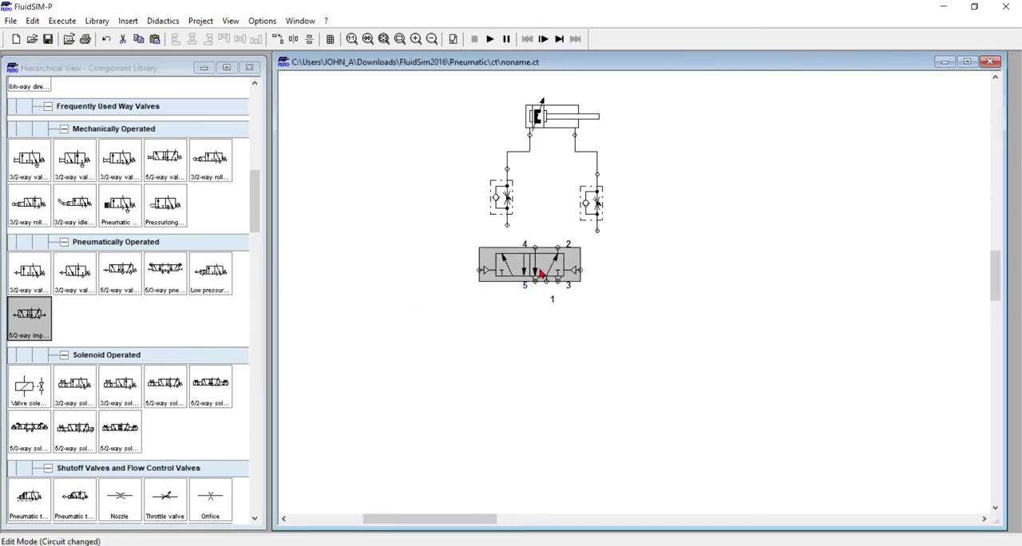
left_click(642, 297)
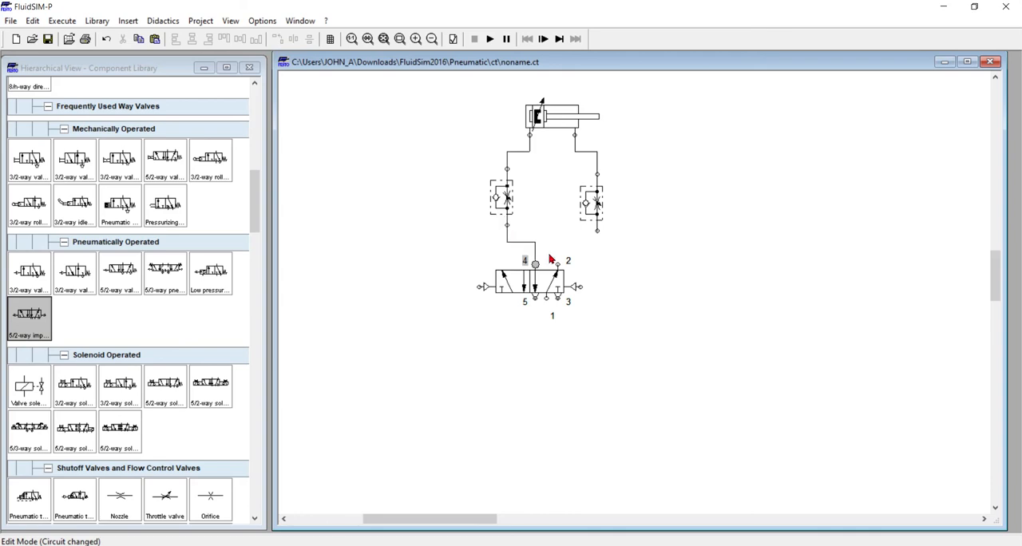
left_click(558, 273)
left_click_drag(558, 265, 598, 232)
Add a compressed air supply at the bottom of the circuit, below the 5/2-way valve
scroll(184, 245, "up", 2)
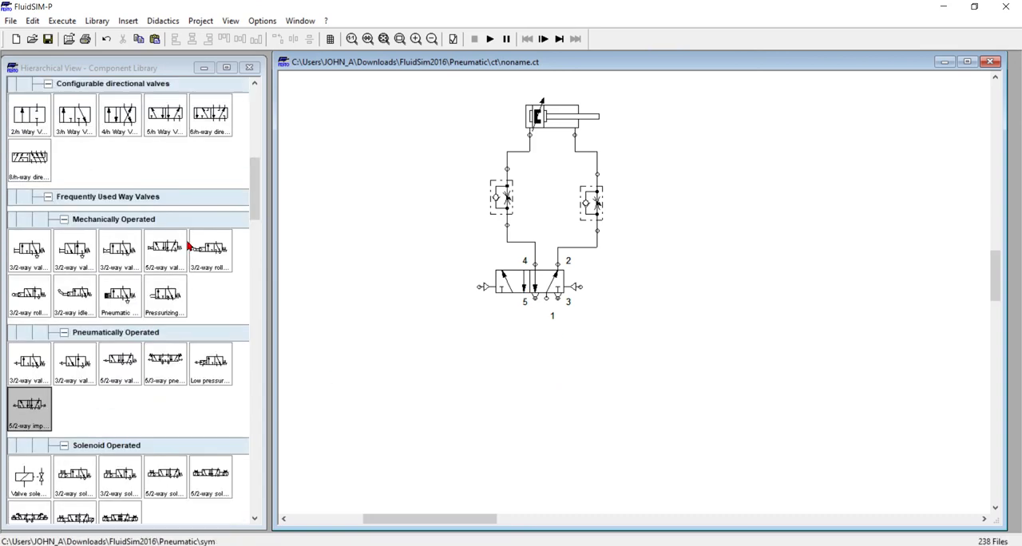
scroll(190, 246, "up", 10)
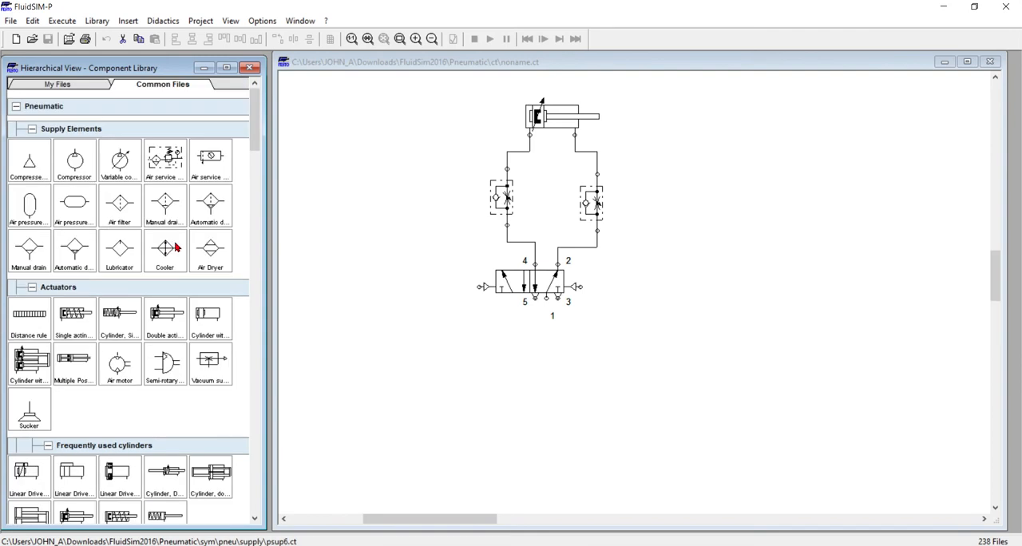
left_click_drag(24, 168, 542, 460)
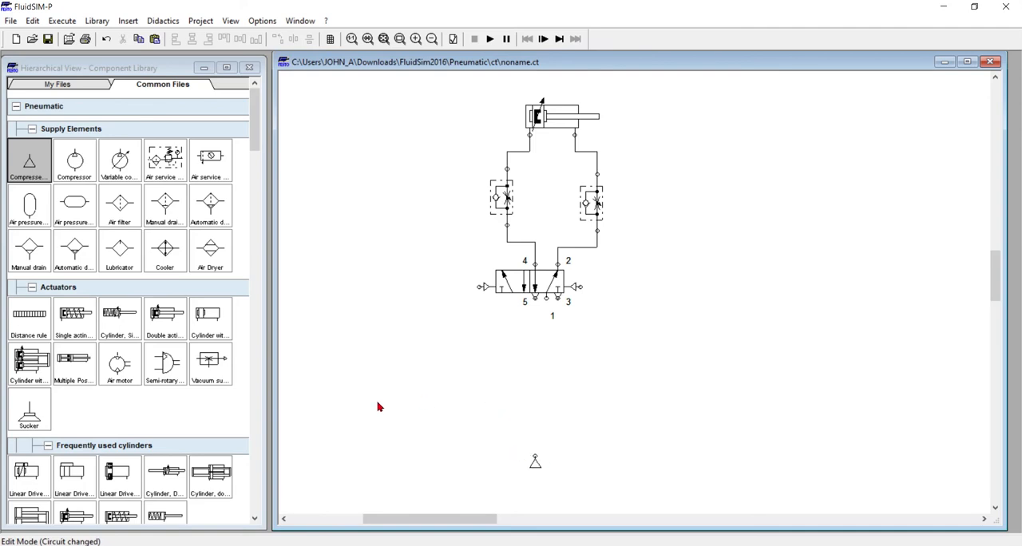
Place two 3/2-way valves with pushbutton below the 5/2-way valve, one on each side
scroll(182, 309, "down", 8)
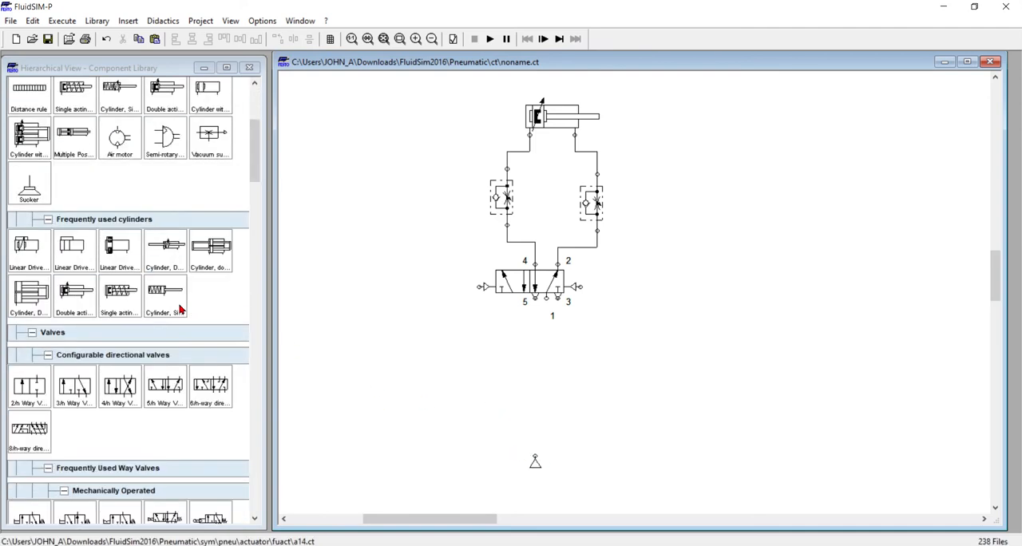
left_click_drag(35, 406, 454, 375)
left_click_drag(28, 387, 602, 378)
left_click(431, 371)
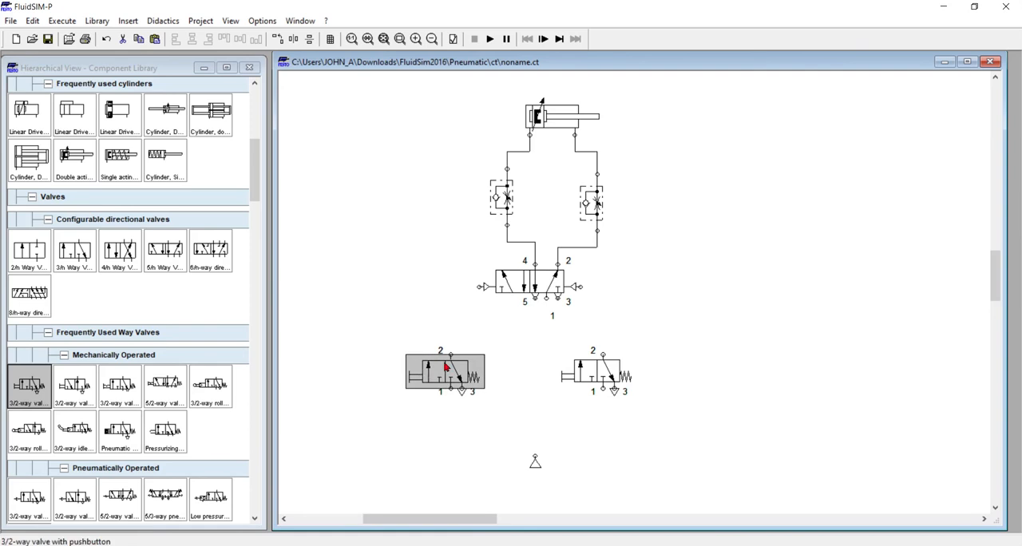
Connect port 2 of each pushbutton valve to the 5/2-way valve's pilot ports and shift the right valve and its line outward
left_click_drag(451, 354, 482, 289)
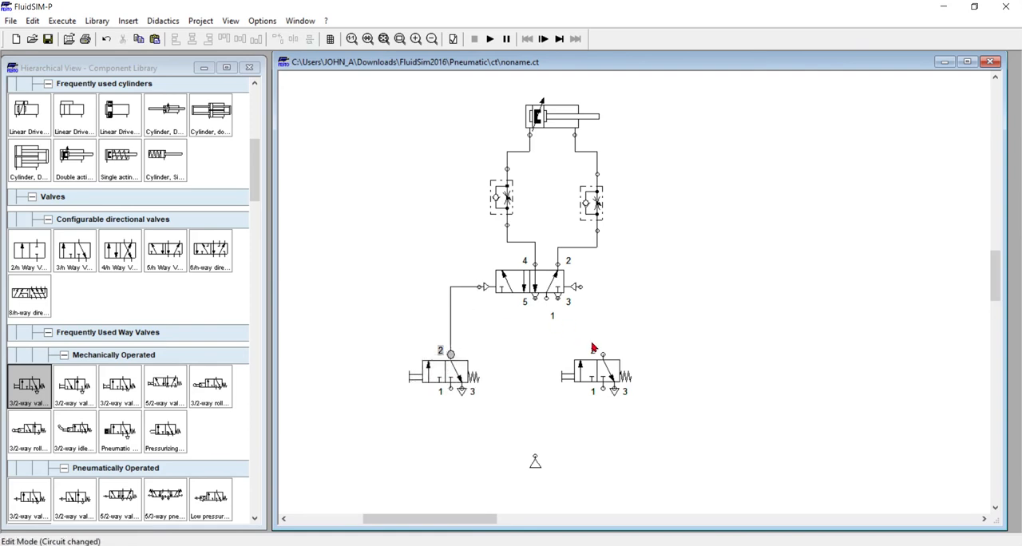
left_click_drag(603, 353, 581, 287)
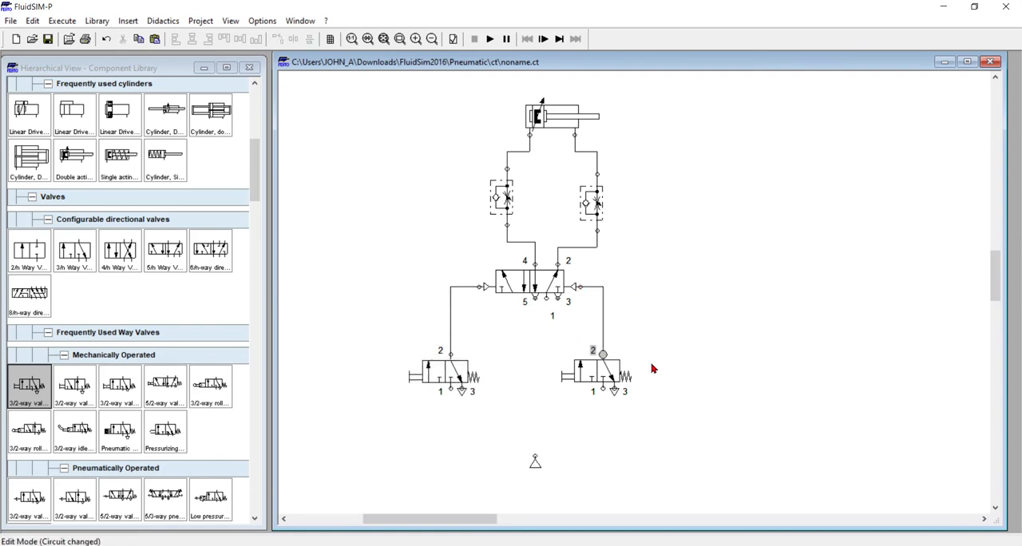
left_click_drag(606, 372, 631, 372)
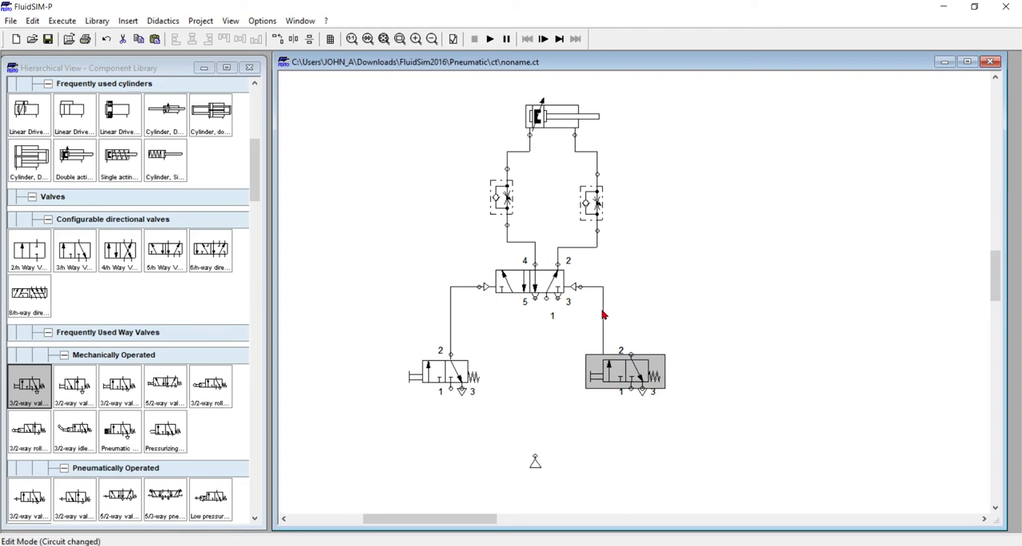
left_click_drag(603, 311, 632, 310)
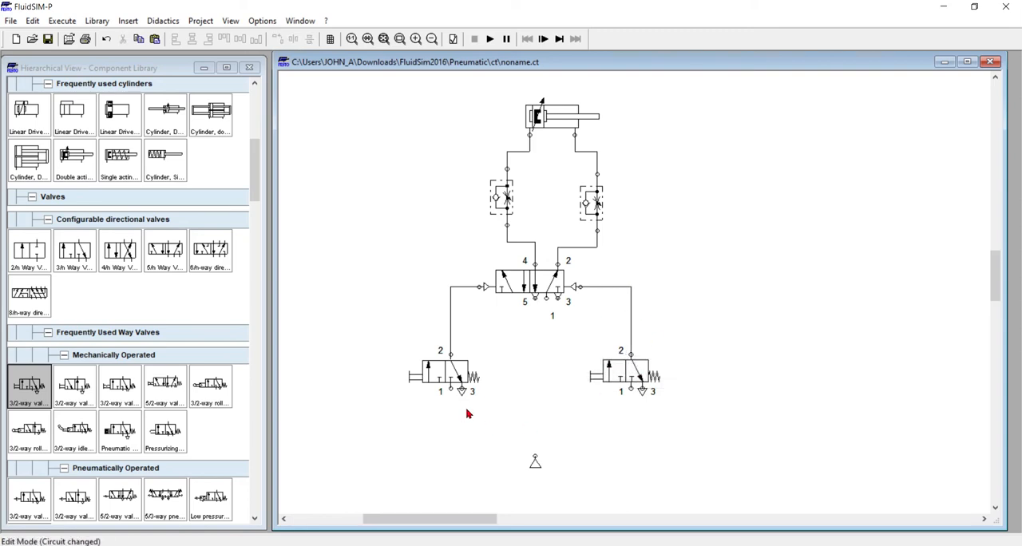
Connect the compressed air supply to port 1 of the 5/2-way valve and align it directly below that port
left_click(535, 463)
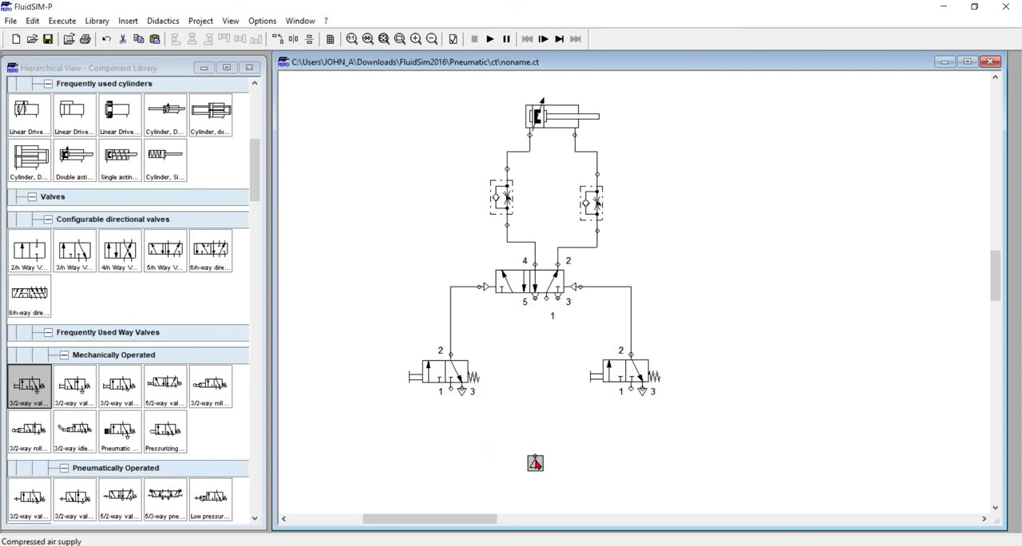
left_click(548, 444)
left_click_drag(535, 456, 536, 341)
left_click_drag(547, 302, 548, 301)
left_click_drag(535, 470, 547, 470)
Connect port 1 of both pushbutton valves to a common junction on the vertical supply line
left_click_drag(630, 389, 564, 416)
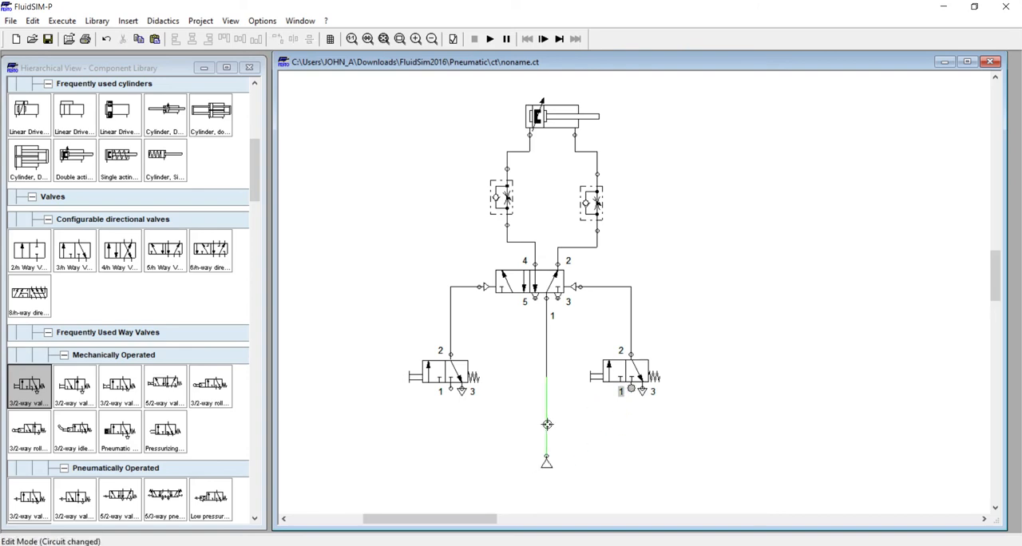
left_click_drag(547, 424, 547, 422)
left_click_drag(450, 389, 456, 412)
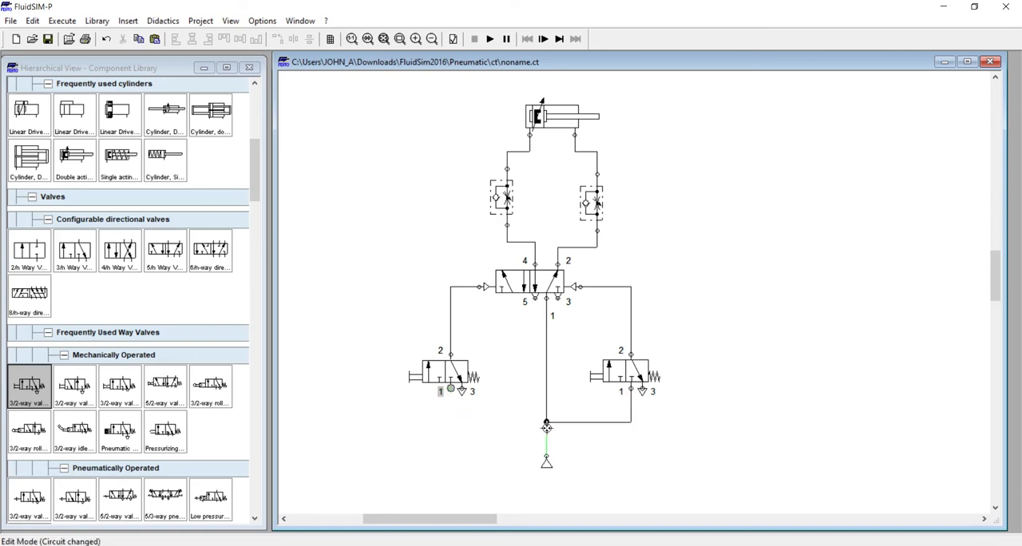
left_click_drag(546, 423, 546, 422)
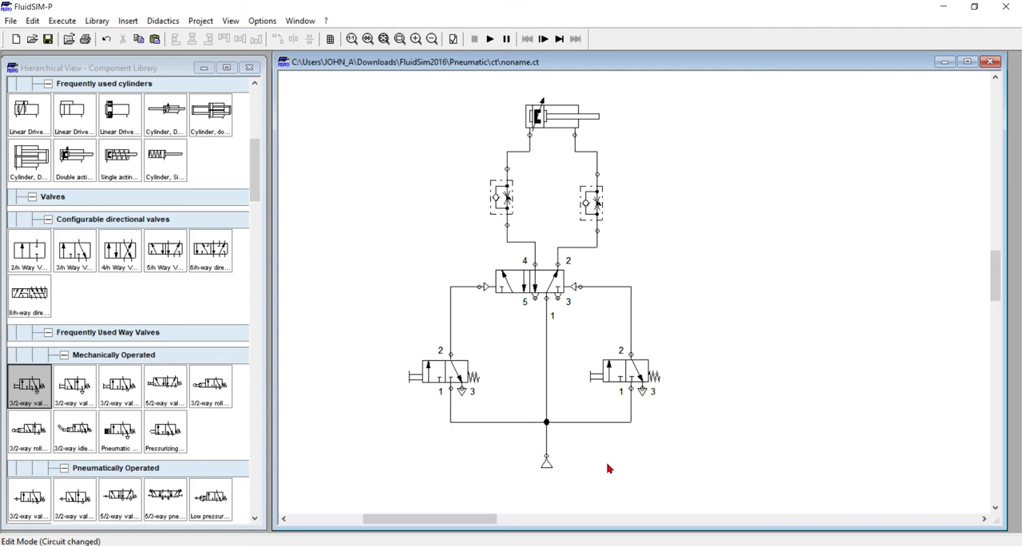
Simulate the circuit, actuate the left pushbutton valve and then the right one to cycle the cylinder, and stop the simulation
left_click(490, 39)
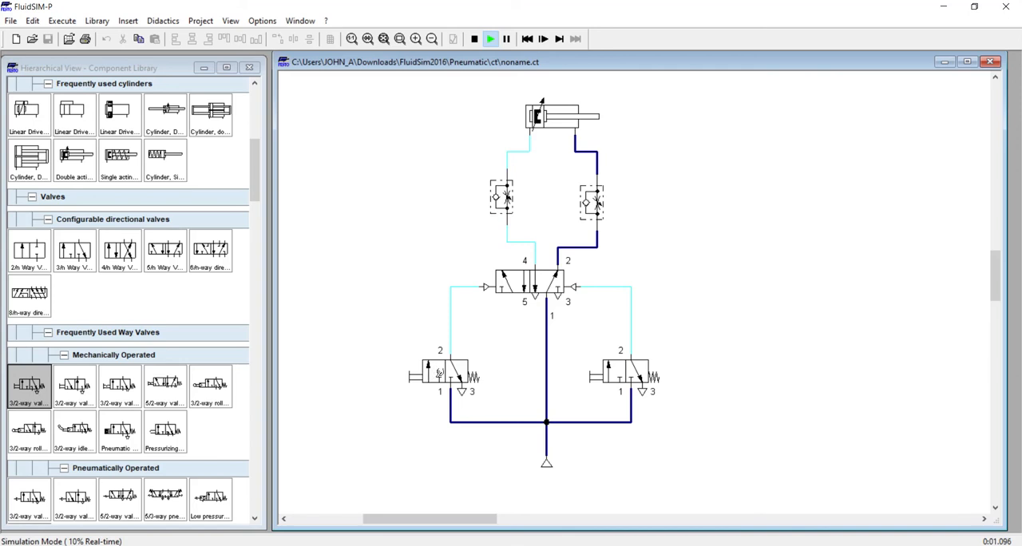
left_click(426, 367)
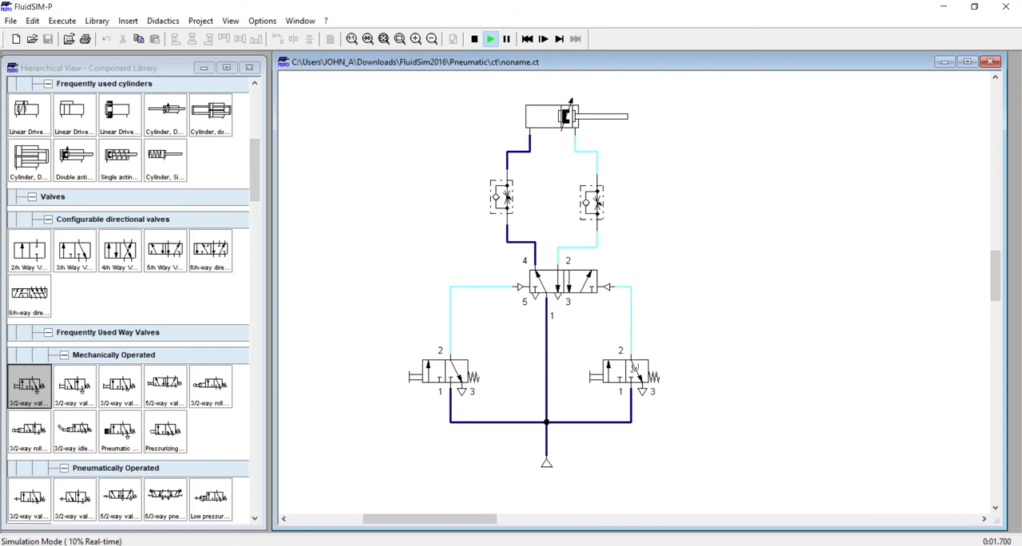
left_click(638, 371)
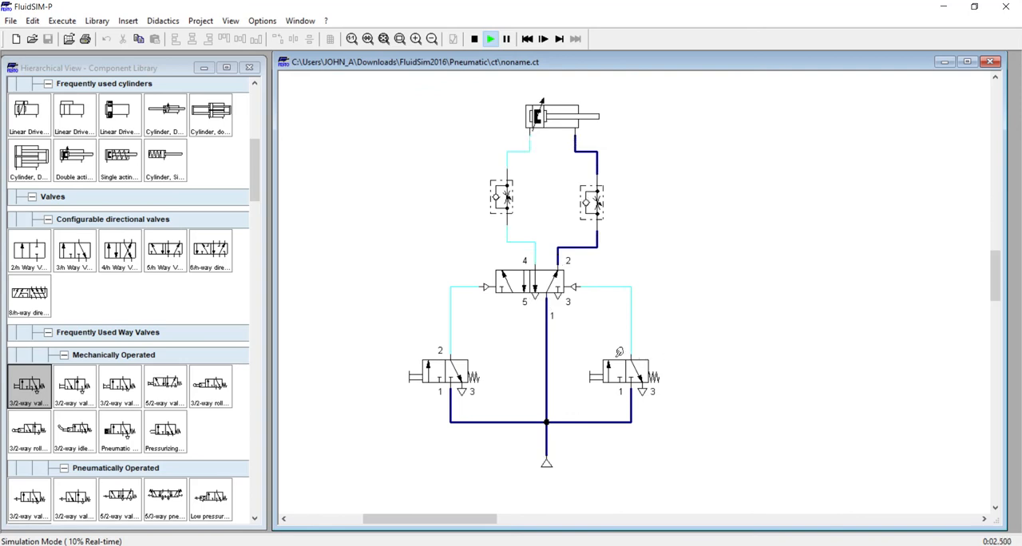
left_click(474, 42)
Copy the entire cylinder circuit and paste the duplicate into the empty area to the right of the original
left_click_drag(369, 88, 726, 491)
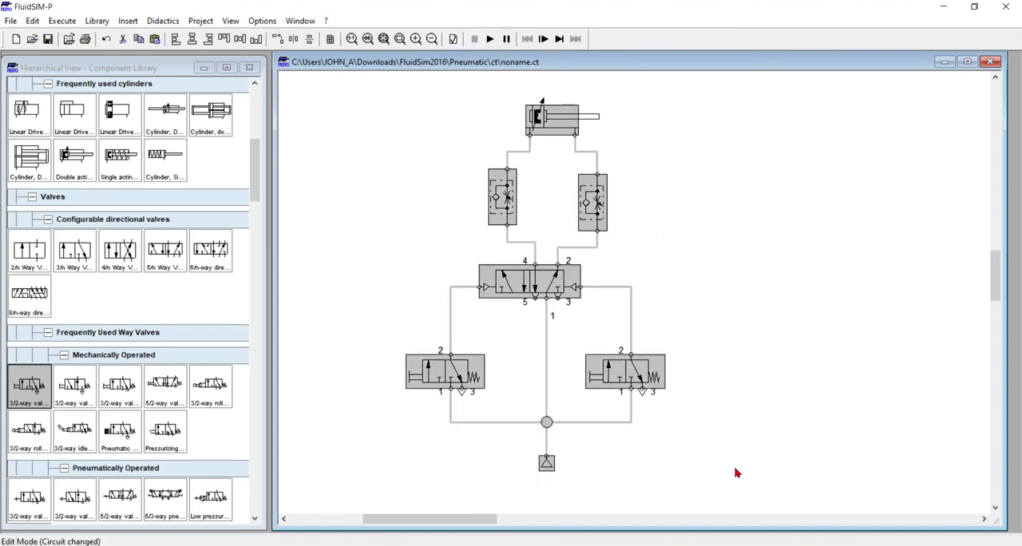
left_click_drag(478, 520, 527, 521)
key("ctrl+v")
left_click_drag(651, 313, 608, 271)
left_click(837, 331)
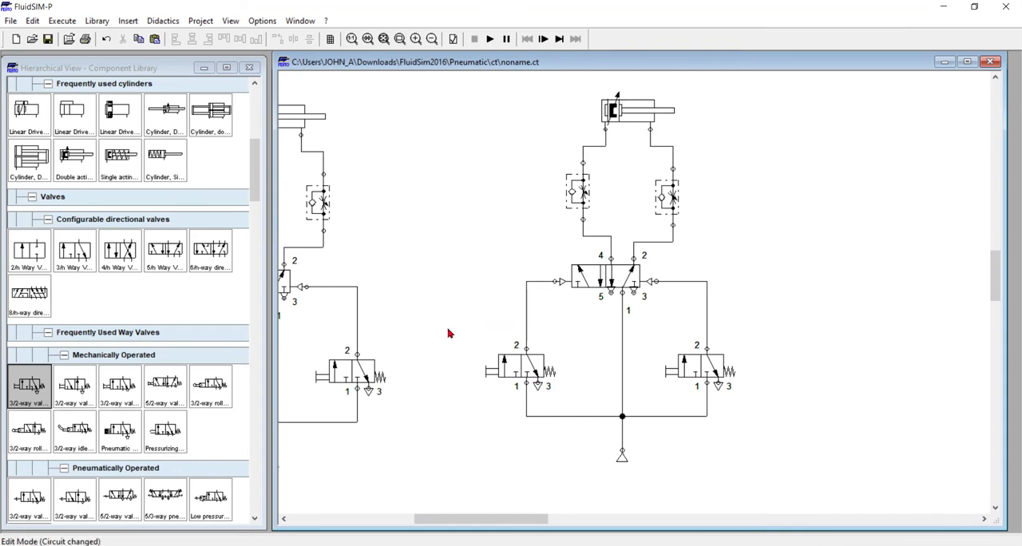
Move the copied circuit's left pushbutton valve further left and slightly down, rerouting its pilot line straight above port 2
left_click_drag(445, 340, 587, 397)
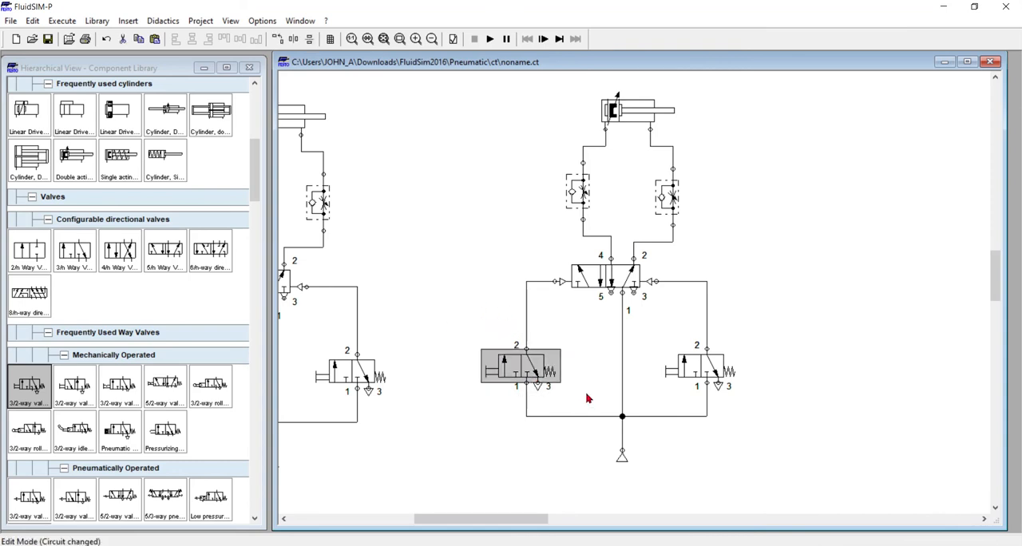
left_click_drag(525, 372, 474, 372)
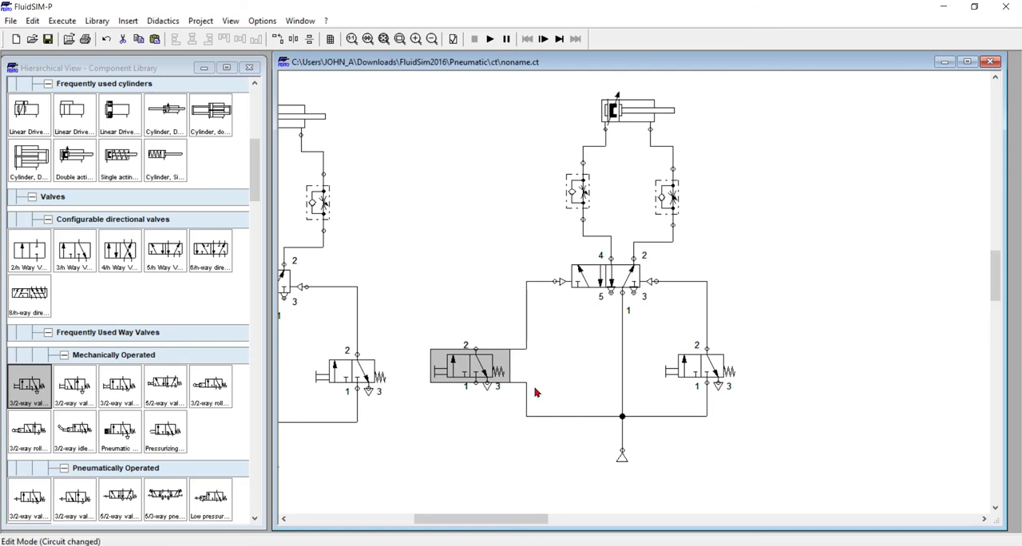
left_click(503, 402)
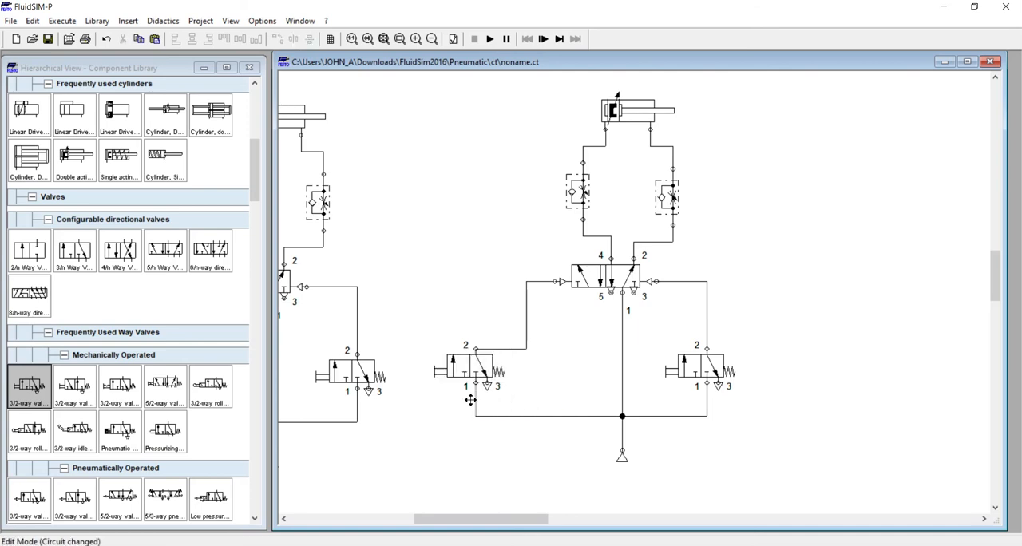
left_click_drag(527, 307, 471, 309)
left_click(561, 334)
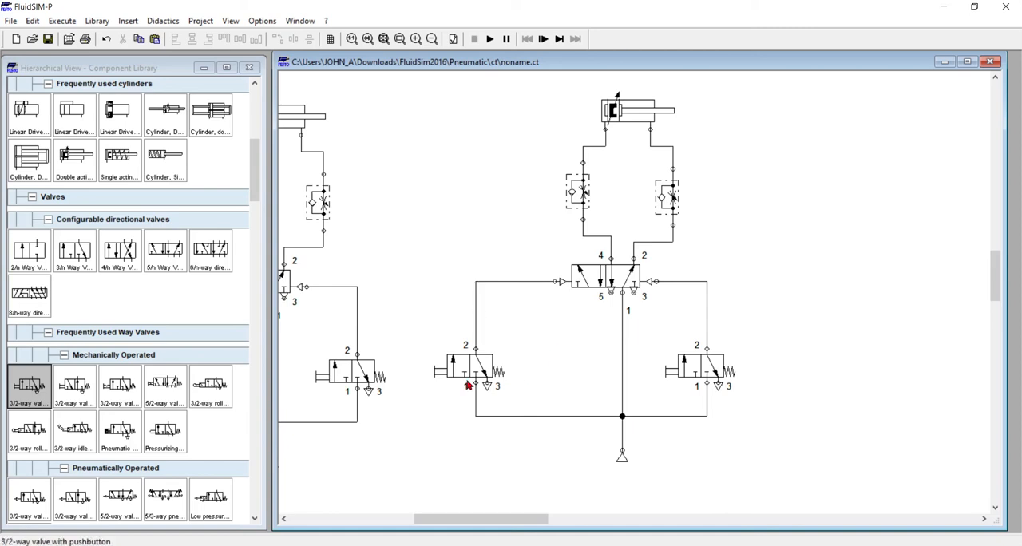
left_click_drag(420, 340, 478, 398)
left_click(585, 385)
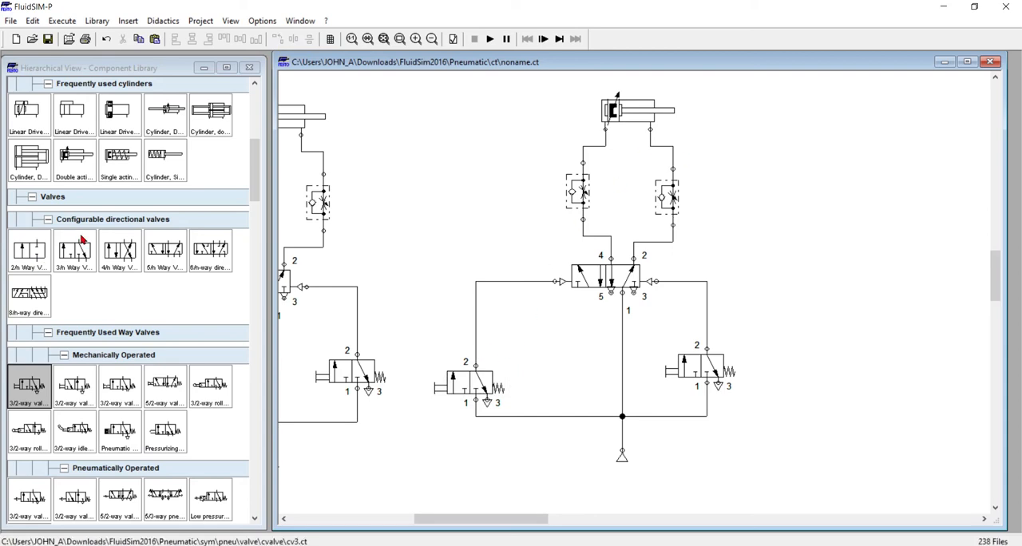
Place a configurable 3/n way valve between the left pushbutton valve and the vertical supply line
left_click_drag(250, 189, 250, 197)
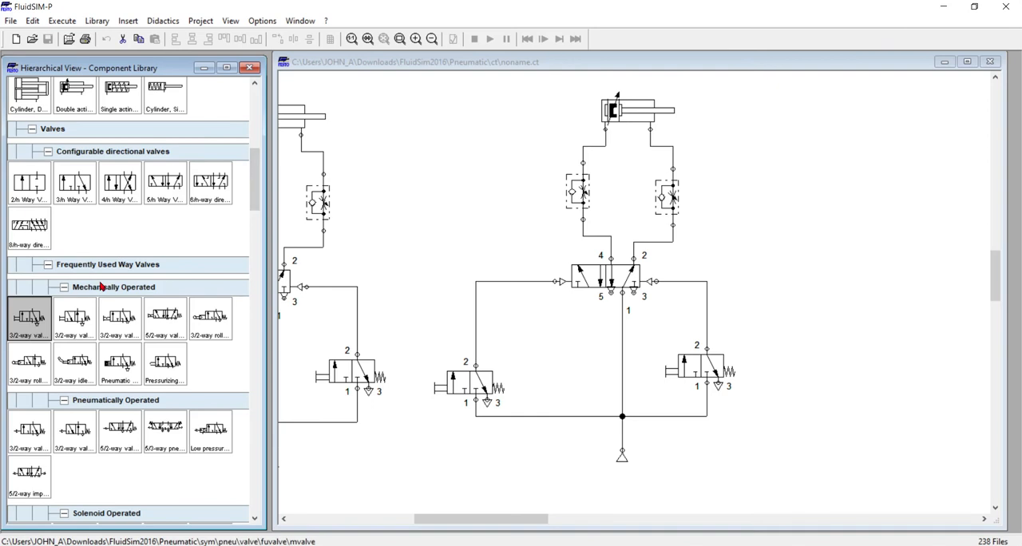
left_click_drag(68, 190, 560, 380)
left_click(588, 383)
Configure the 3/n way valve with left roller actuation and right spring return, and connect its port 1 to the supply line
double_click(554, 389)
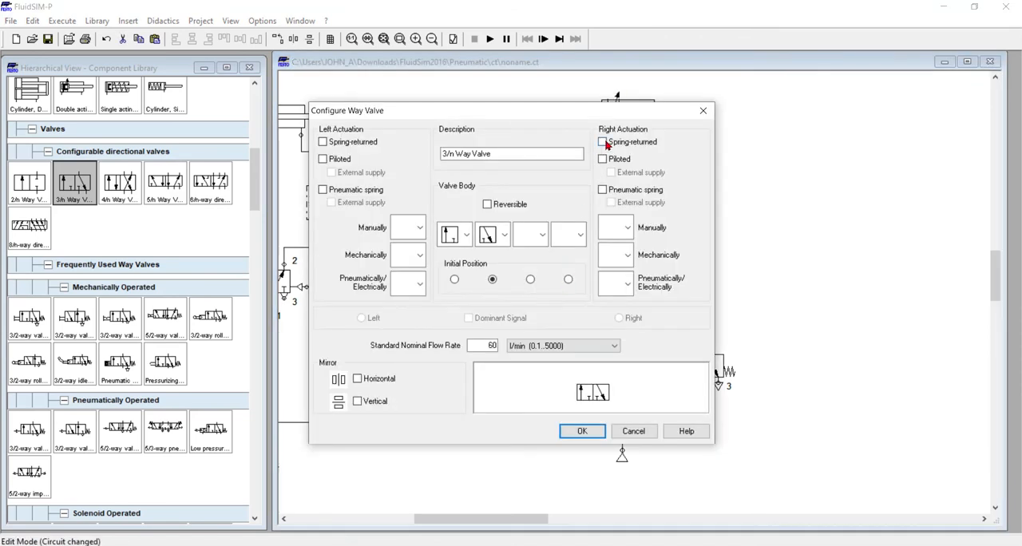
left_click(603, 142)
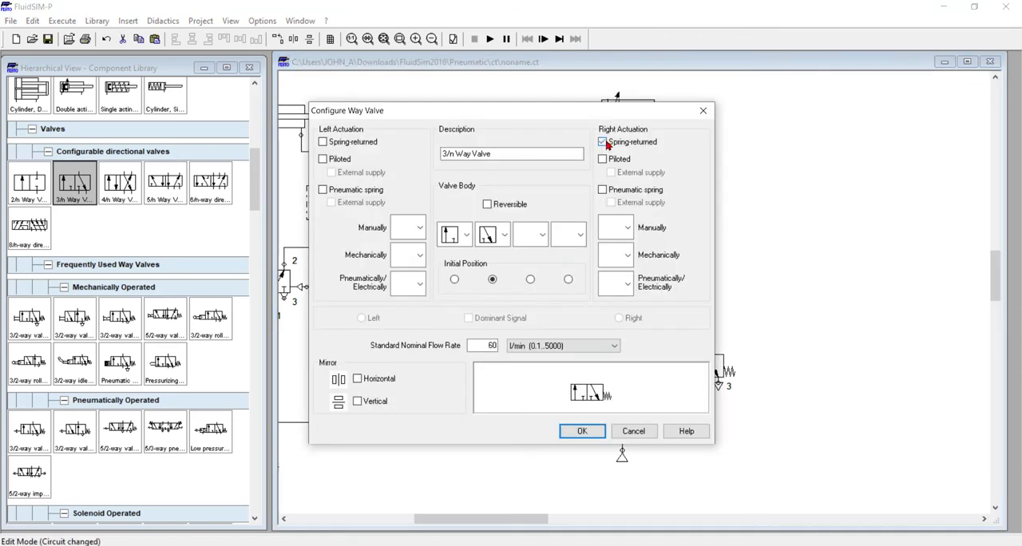
left_click(419, 256)
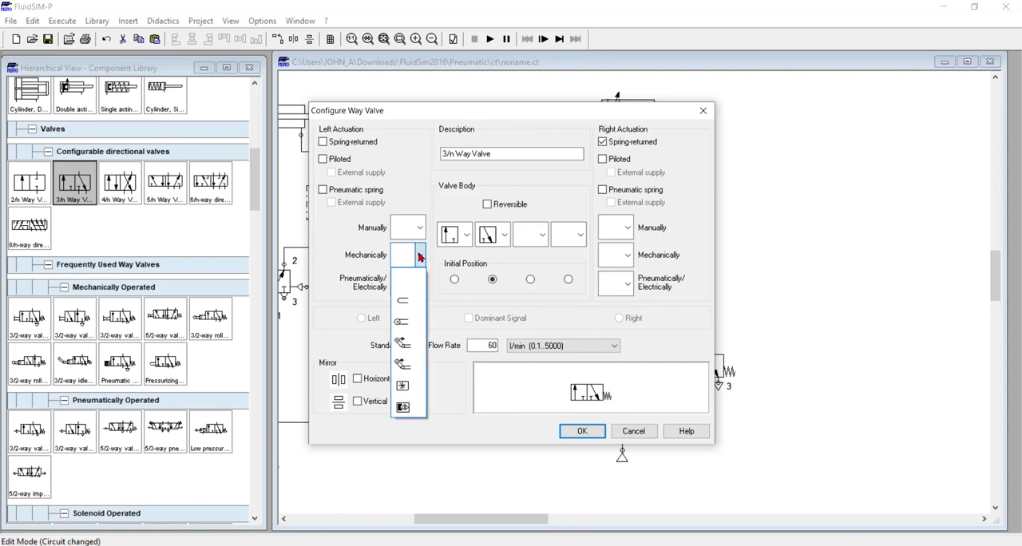
left_click(405, 324)
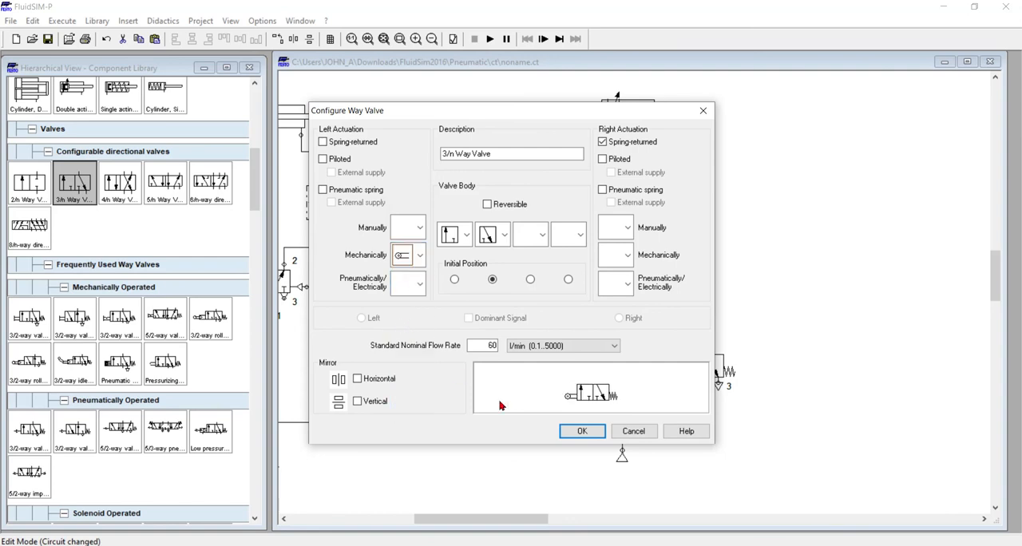
left_click(582, 431)
left_click(534, 338)
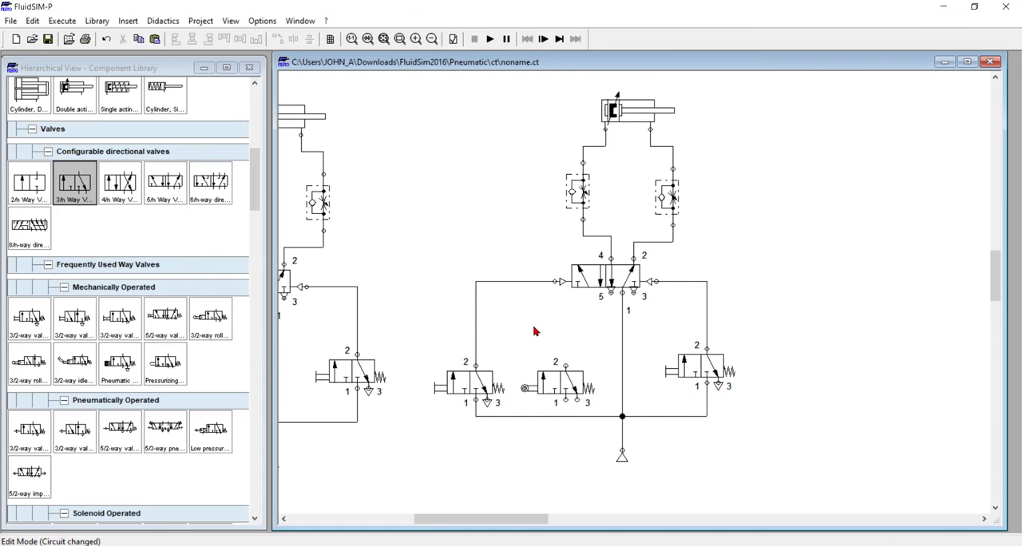
left_click_drag(566, 399, 567, 416)
Add a two pressure valve above the pushbutton and roller valves and connect its two inputs to their port 2 lines
scroll(142, 330, "up", 3)
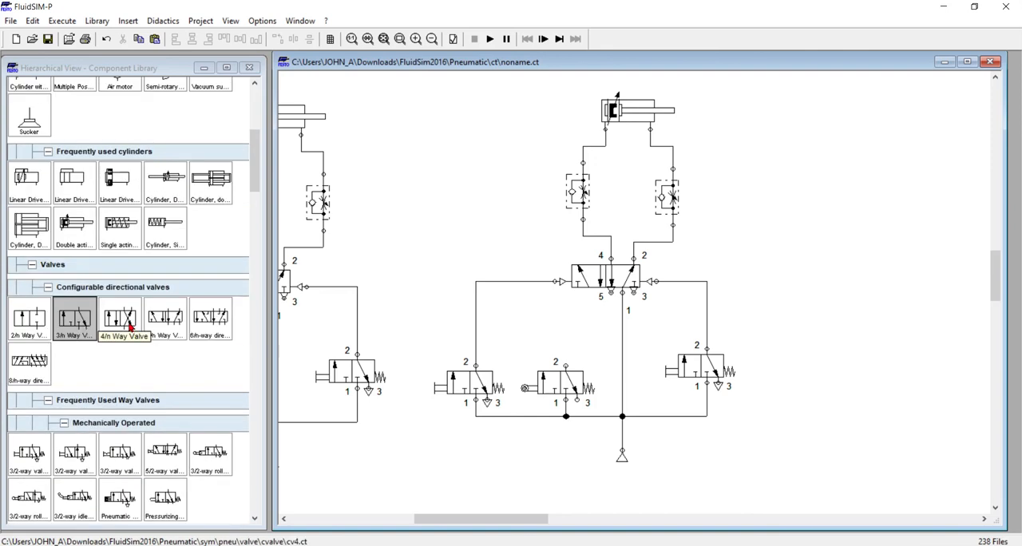
scroll(122, 328, "down", 4)
scroll(122, 328, "down", 3)
scroll(114, 348, "down", 3)
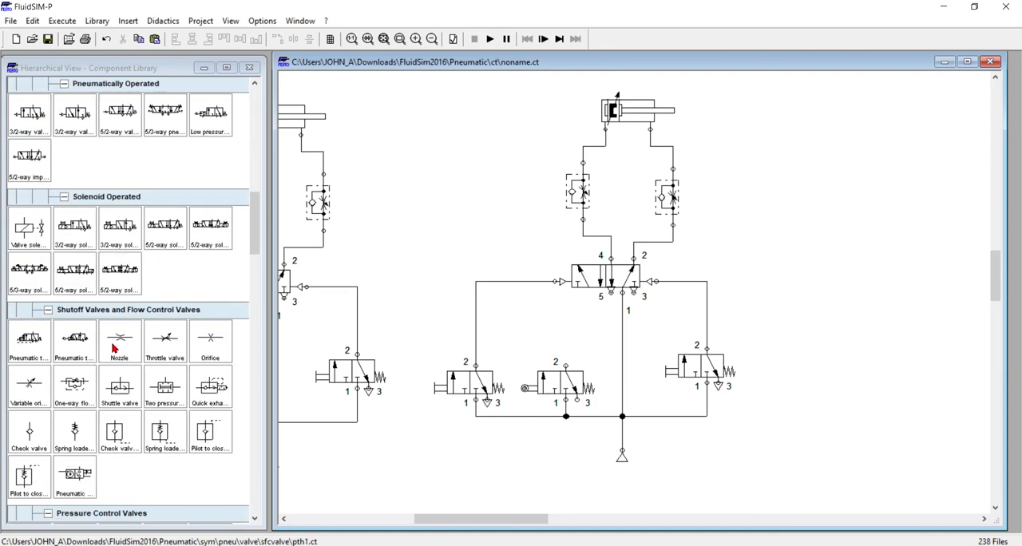
left_click_drag(165, 388, 527, 332)
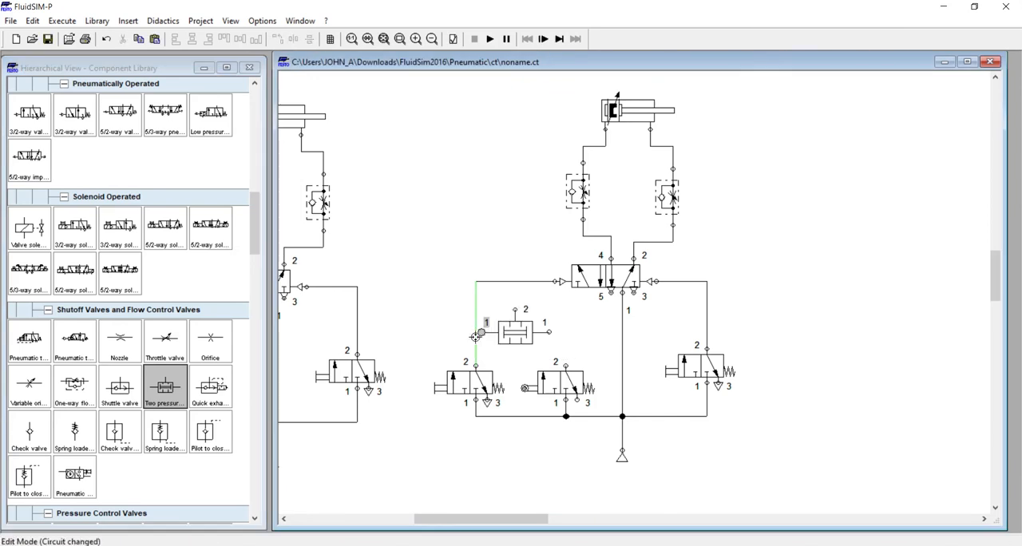
left_click_drag(481, 332, 477, 332)
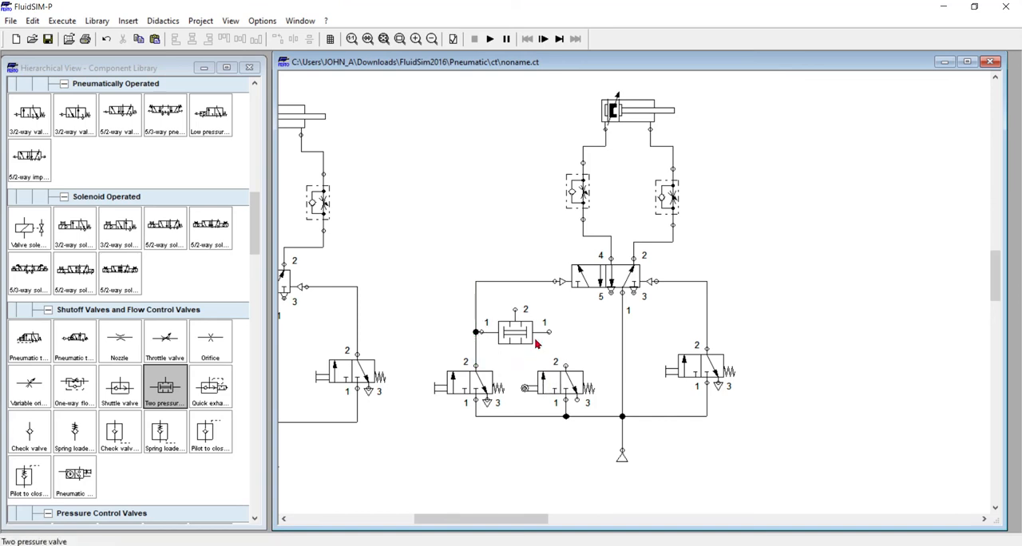
left_click_drag(567, 364, 567, 365)
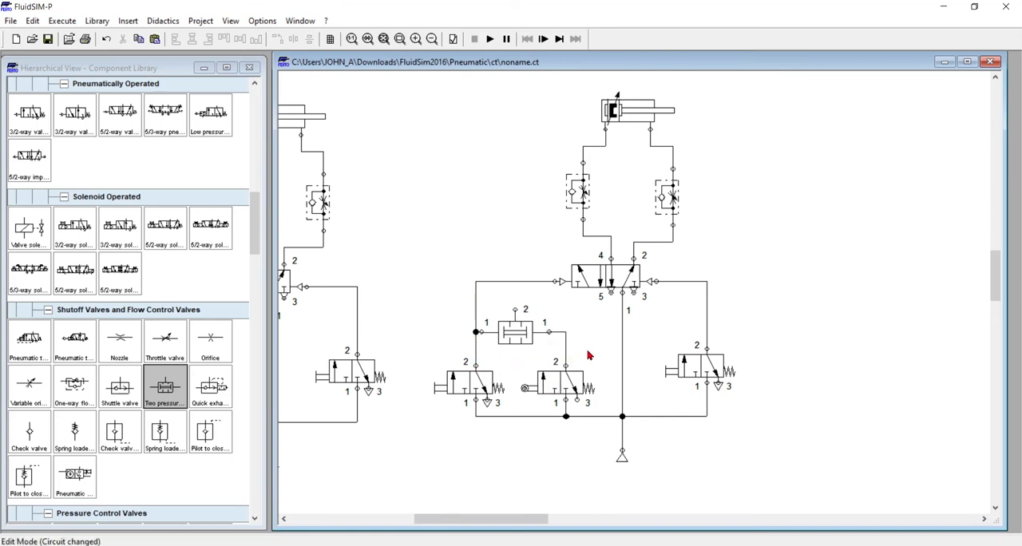
Delete the direct pilot line and connect port 2 of the two pressure valve to the 5/2-way valve's left pilot port
left_click(476, 296)
key("Delete")
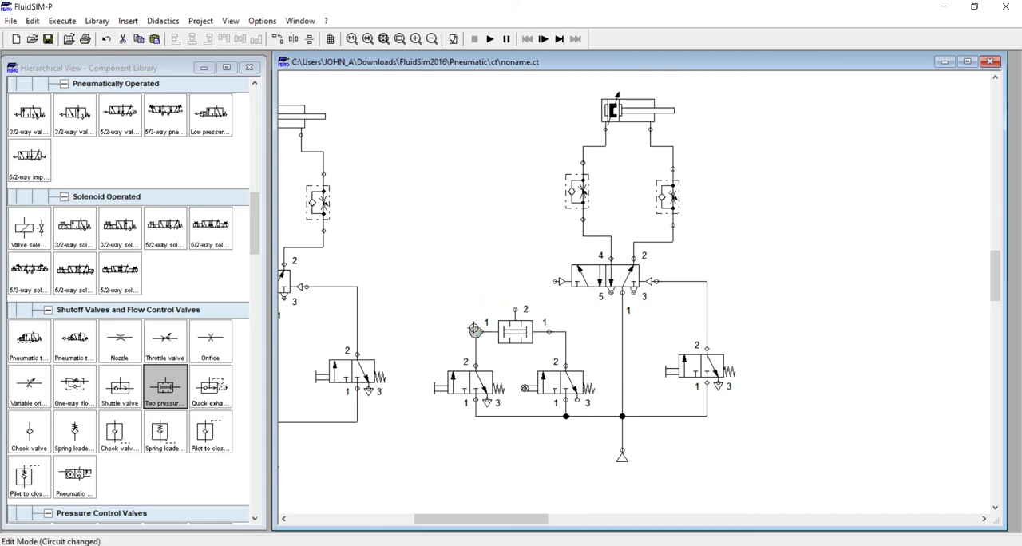
left_click_drag(514, 309, 554, 282)
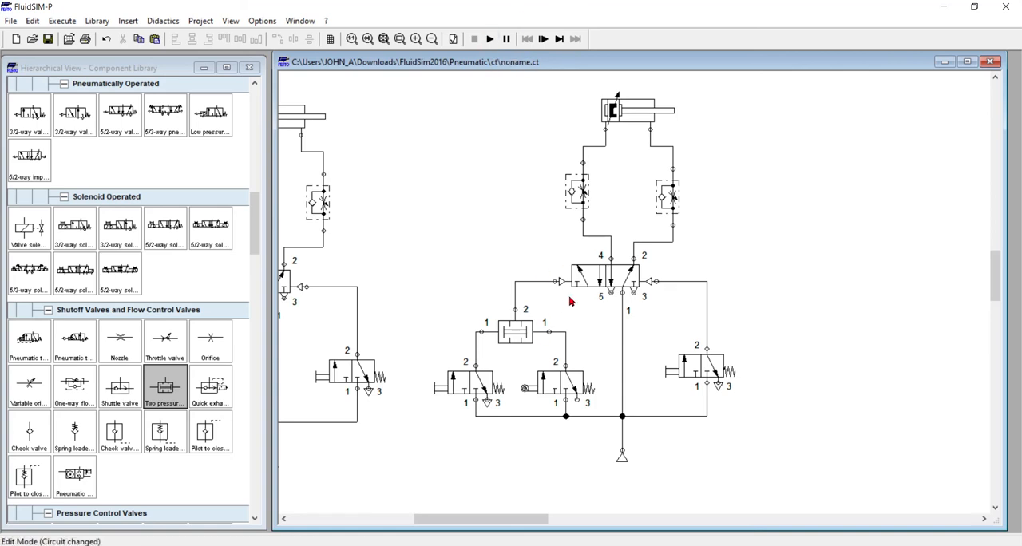
Start the simulation despite the open connection warning and stop it again
left_click(491, 39)
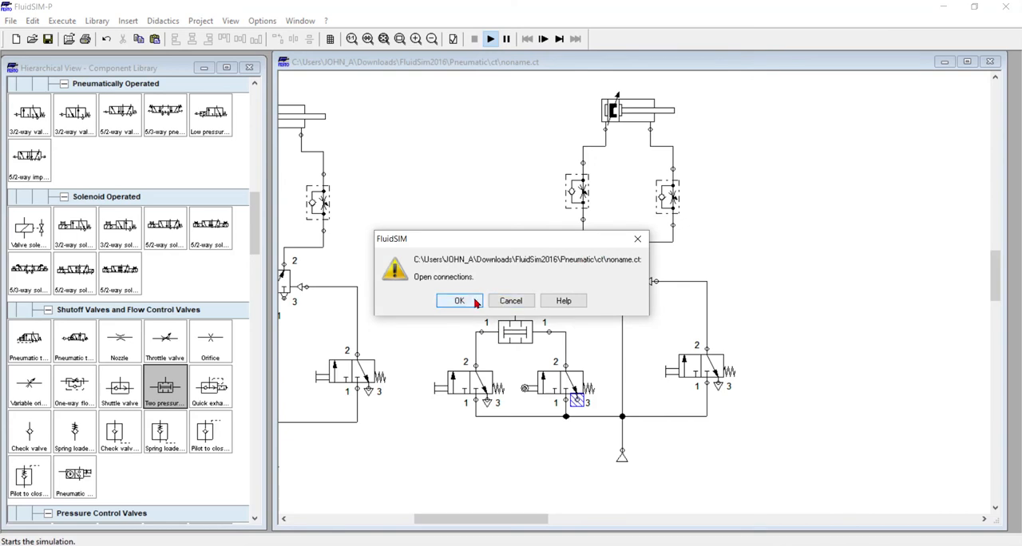
left_click(463, 301)
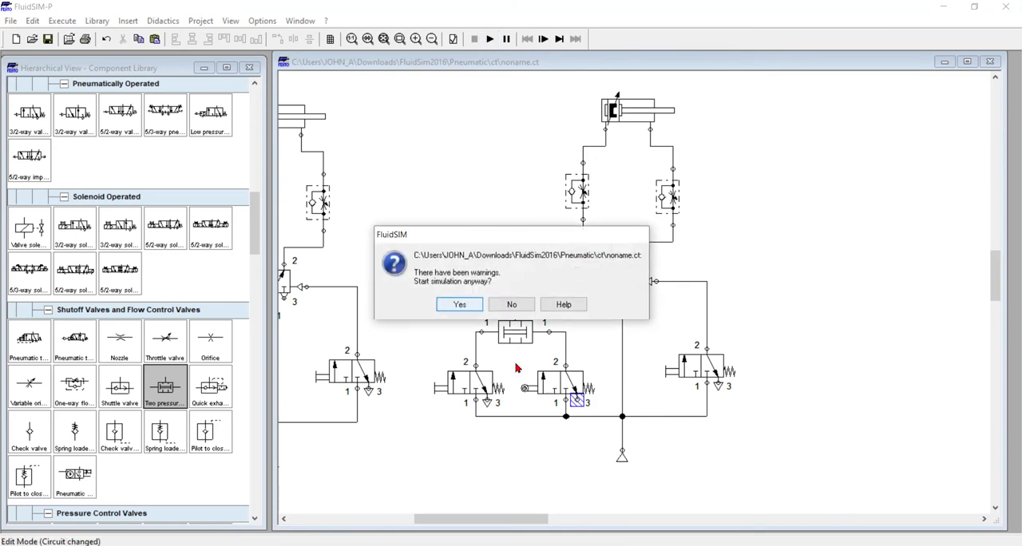
left_click(462, 302)
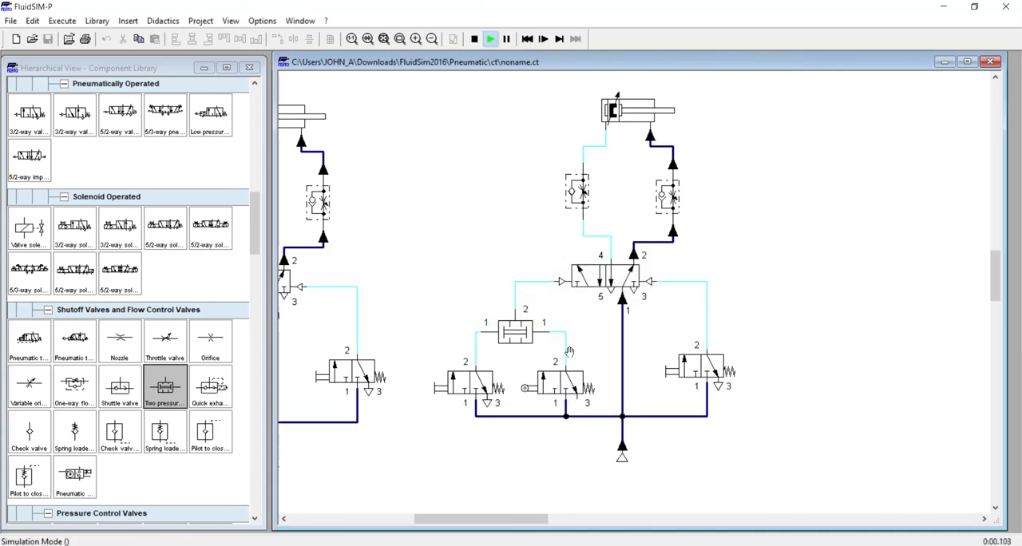
left_click(474, 40)
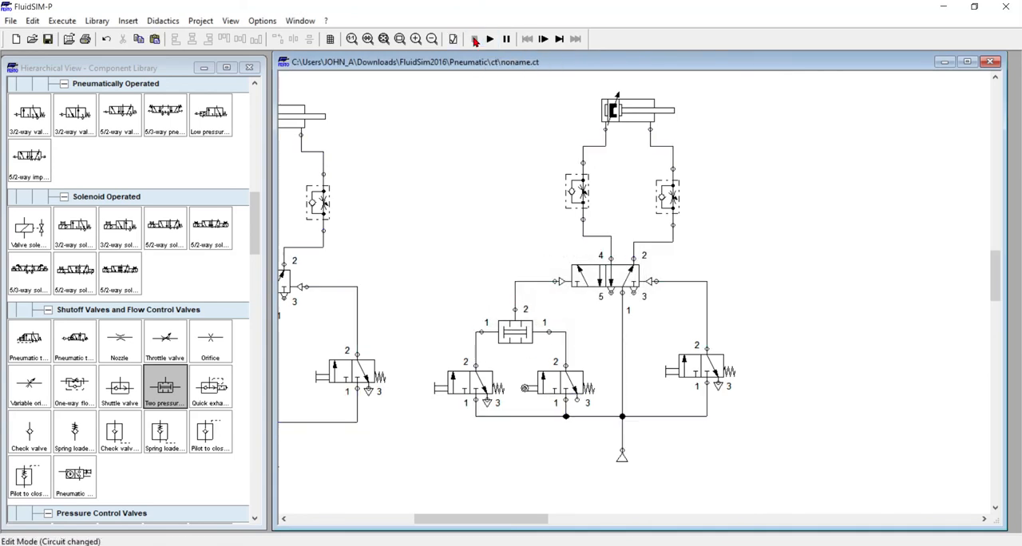
Fit an exhaust terminator to port 3 of the roller valve
double_click(578, 399)
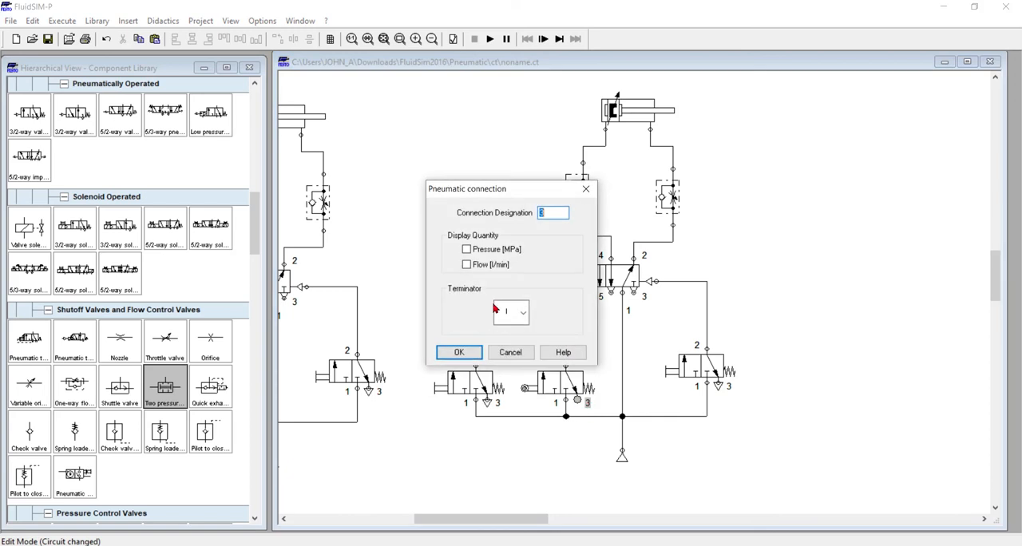
left_click(524, 317)
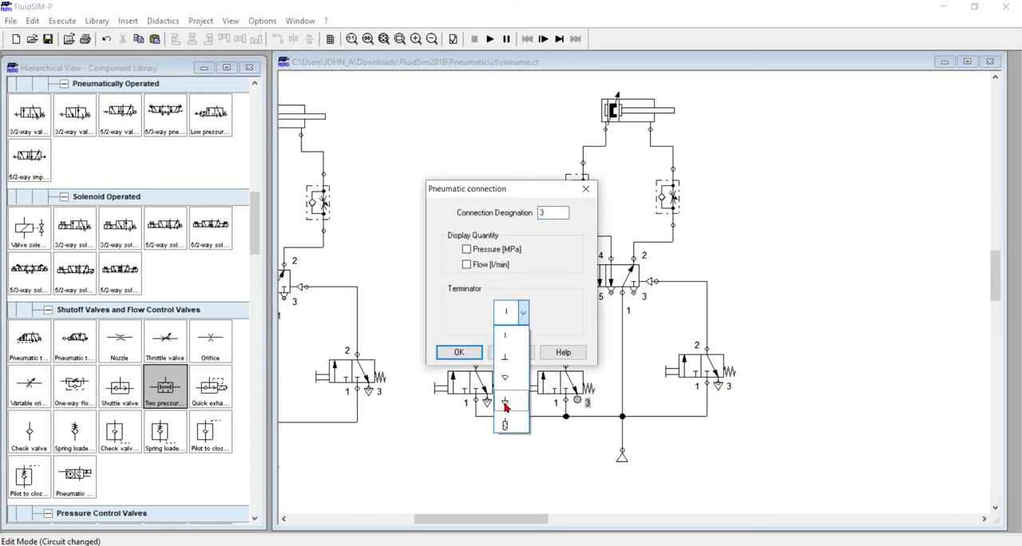
left_click(512, 401)
left_click(459, 351)
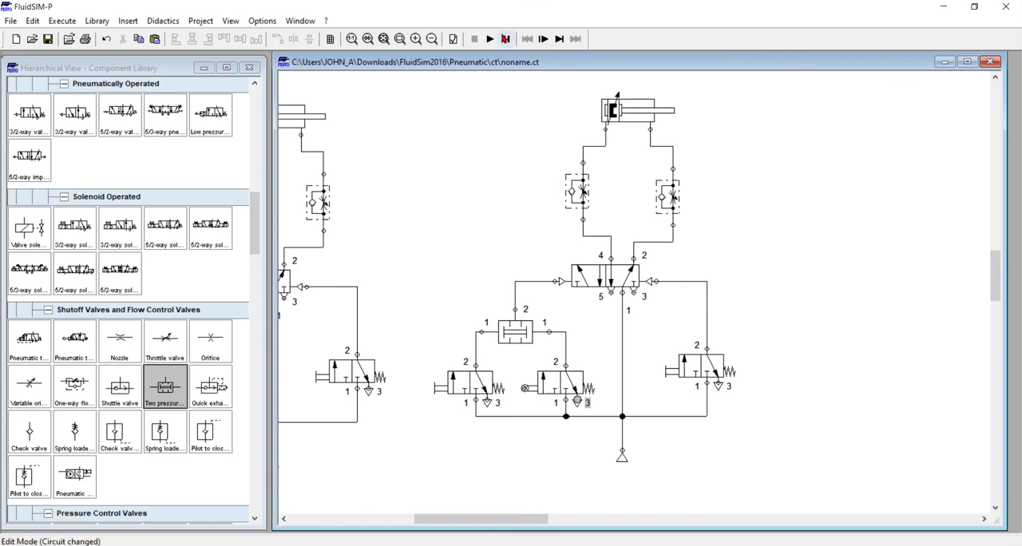
Simulate the circuit, actuate the left pushbutton valve repeatedly to test the two pressure valve, and stop the simulation
left_click(490, 41)
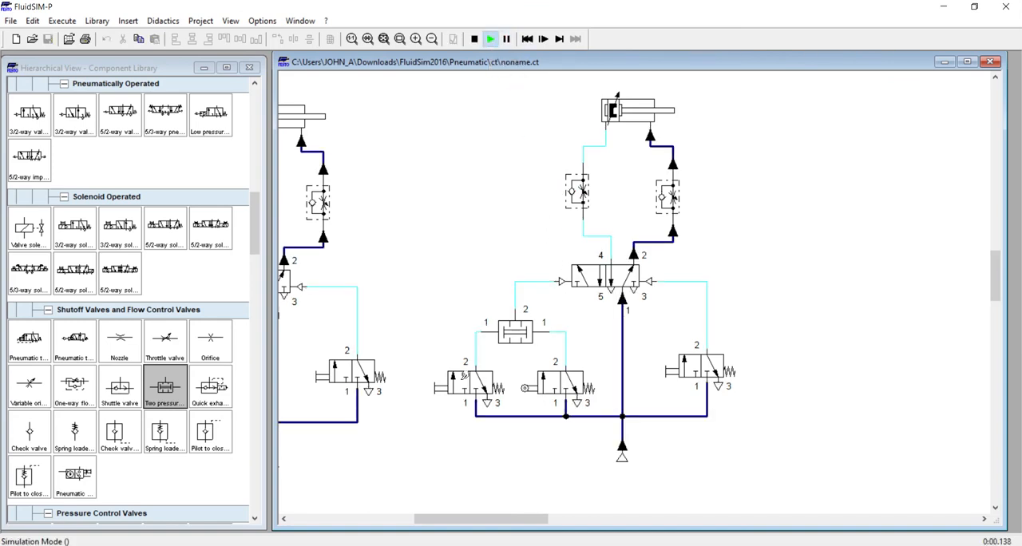
left_click(473, 380)
left_click(473, 380)
left_click(473, 381)
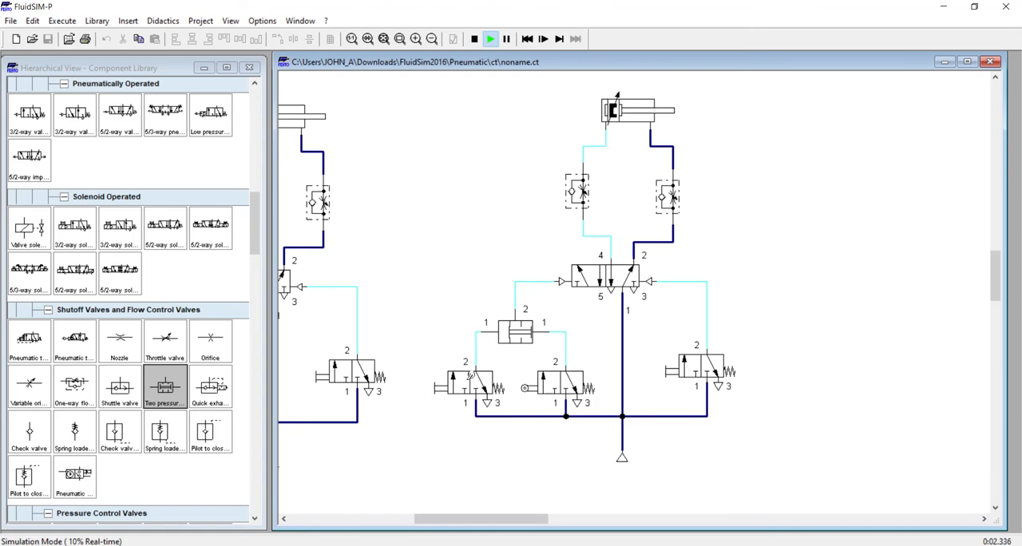
left_click(472, 376)
left_click(473, 377)
left_click(474, 377)
left_click(473, 40)
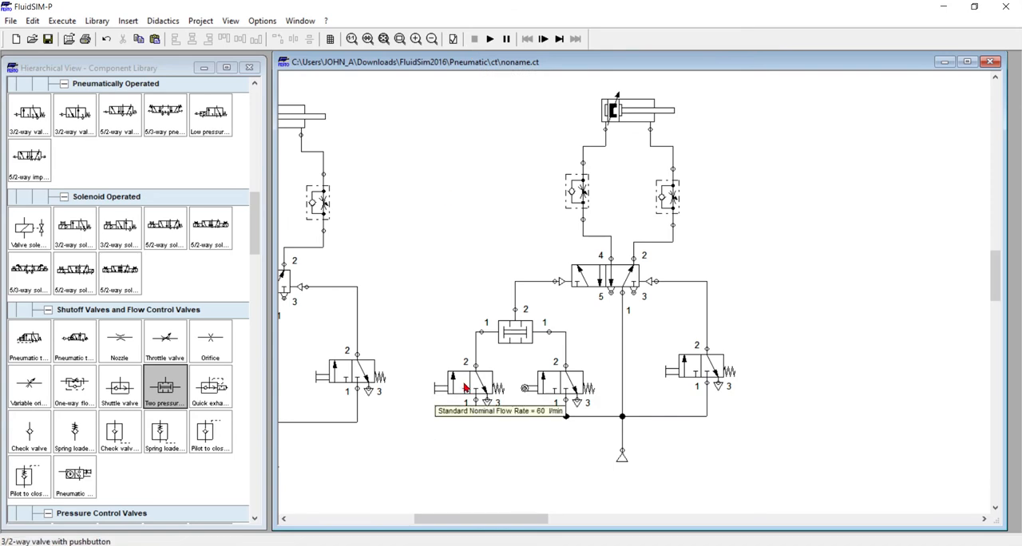
Move the left pushbutton valve further left and label the roller valve's mechanical connection 1B1
left_click_drag(465, 381, 438, 380)
left_click(475, 408)
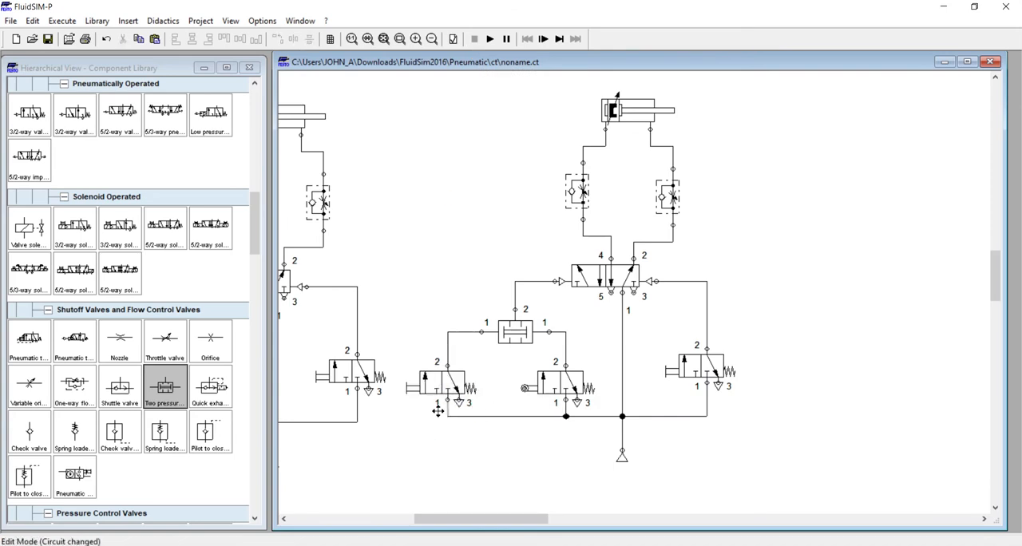
double_click(525, 389)
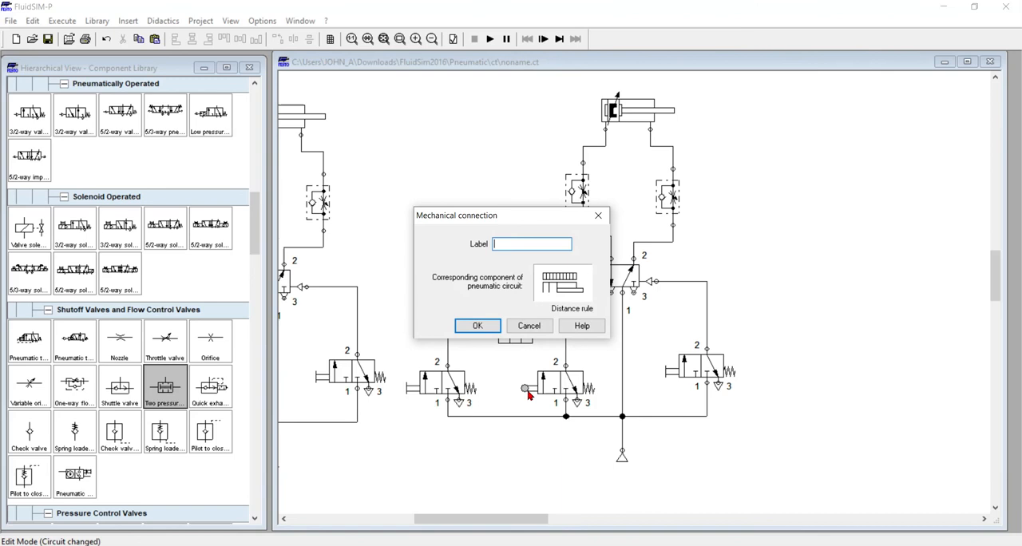
left_click(496, 334)
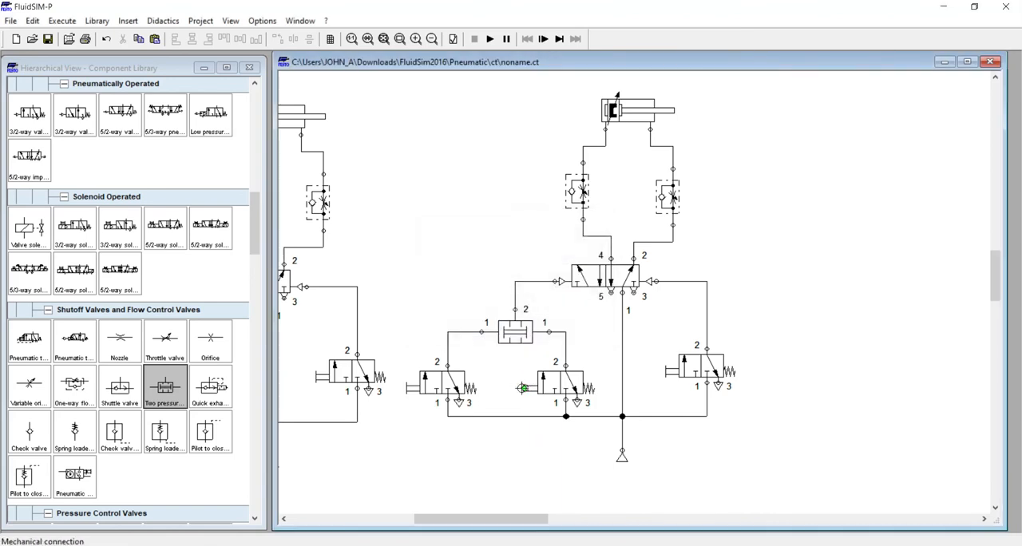
double_click(523, 389)
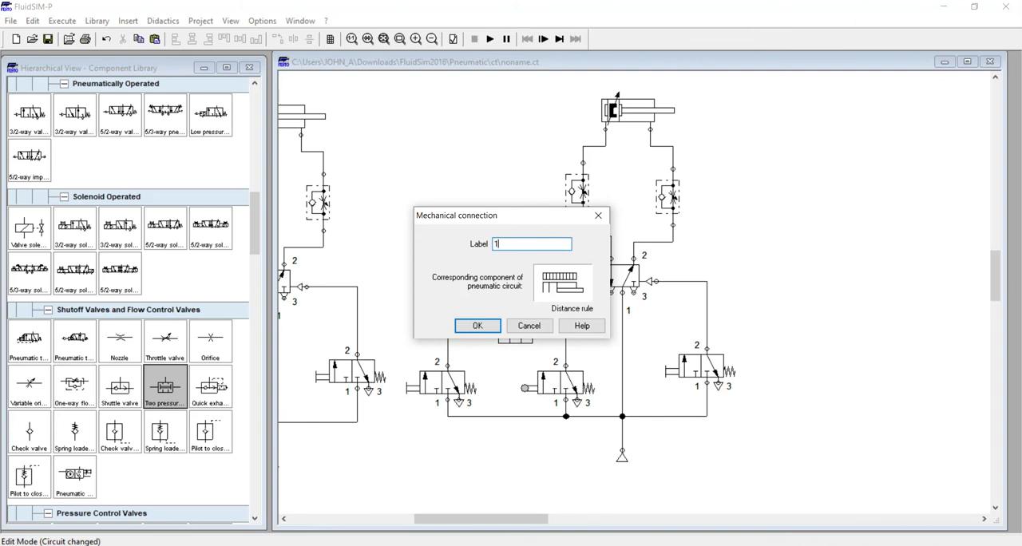
left_click(479, 327)
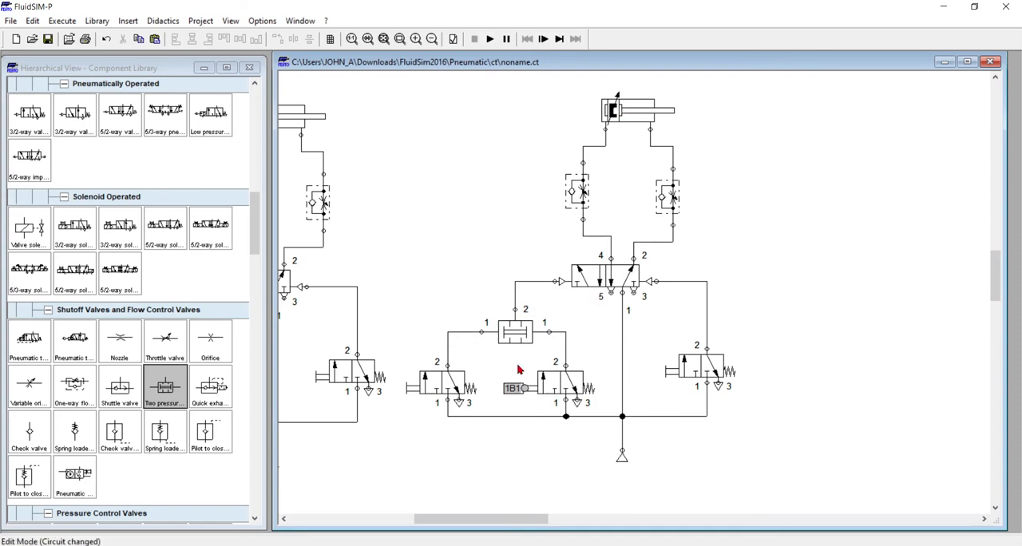
Add the actuating label 1B1 to the right circuit's double acting cylinder, with begin and end positions of 0 mm
double_click(629, 120)
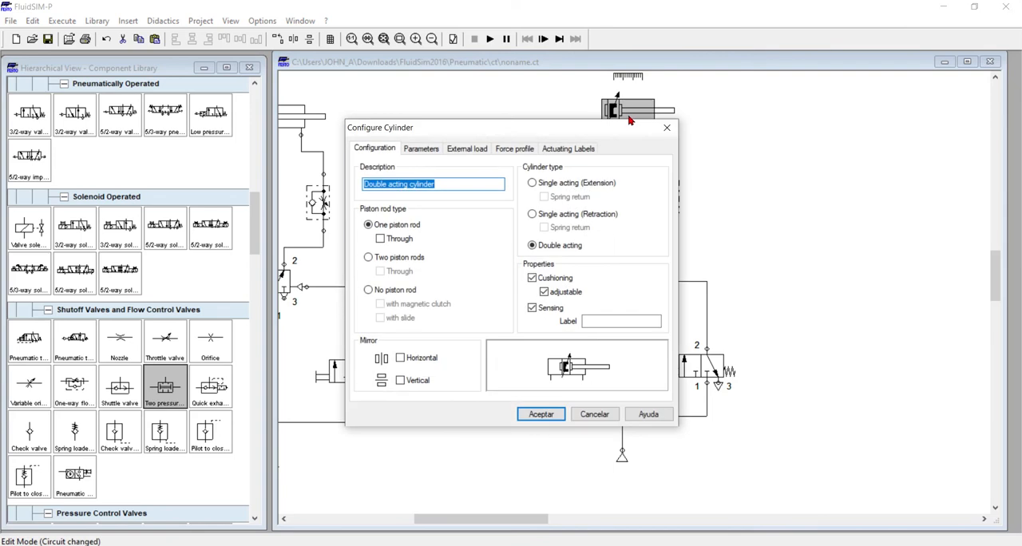
left_click(586, 151)
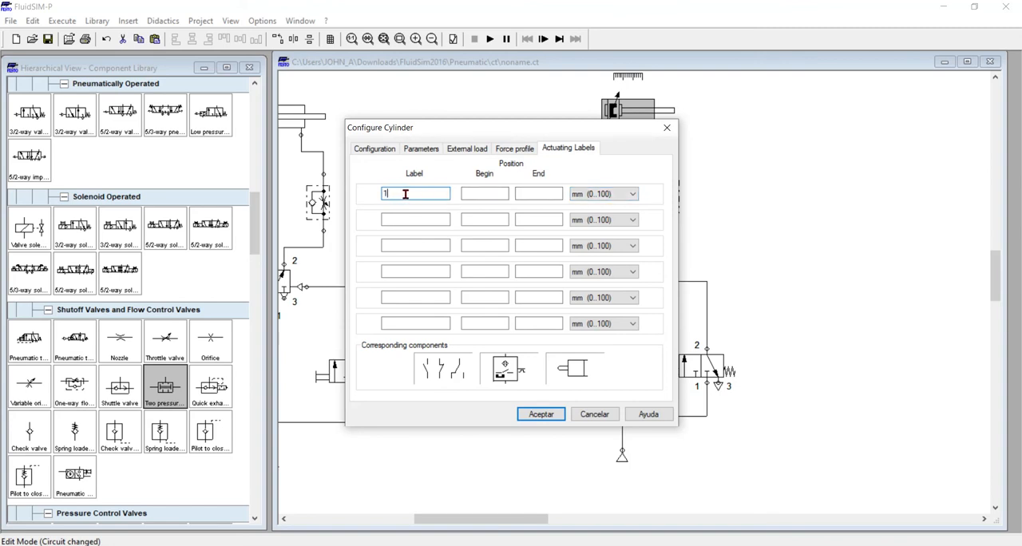
left_click(466, 193)
type("0")
left_click(559, 193)
type("0")
left_click(551, 415)
left_click(559, 448)
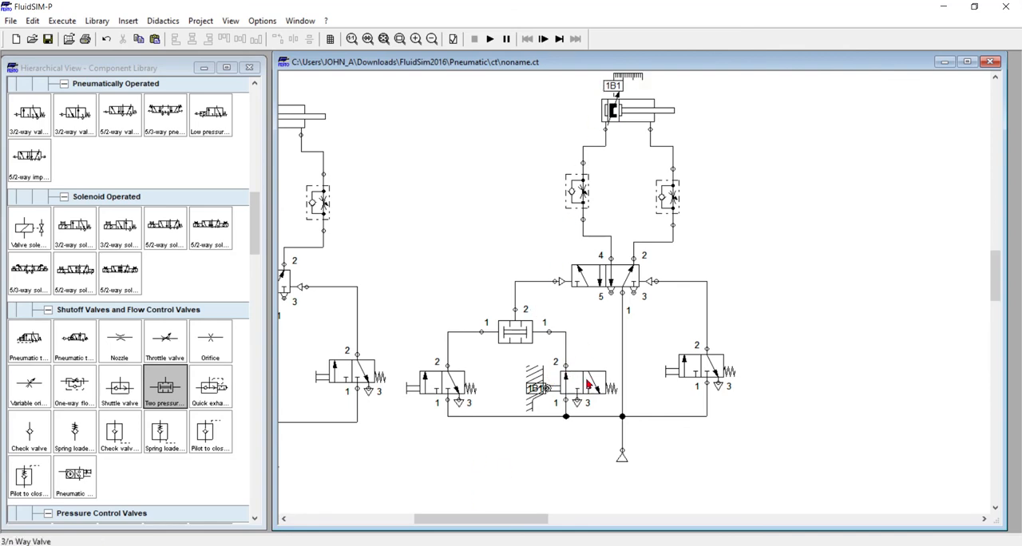
Start the simulation and actuate the left pushbutton valve to extend the cylinder
left_click(490, 39)
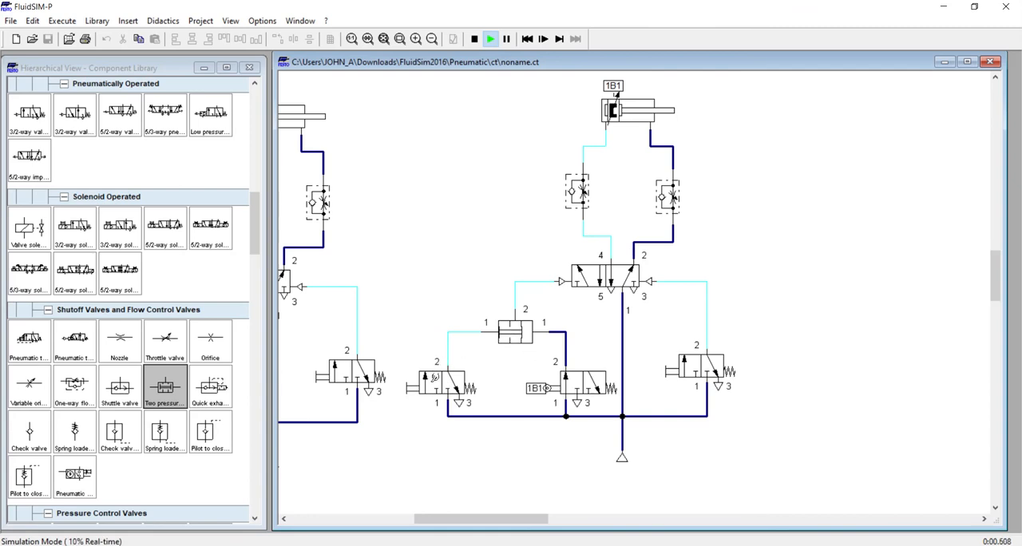
left_click(435, 379)
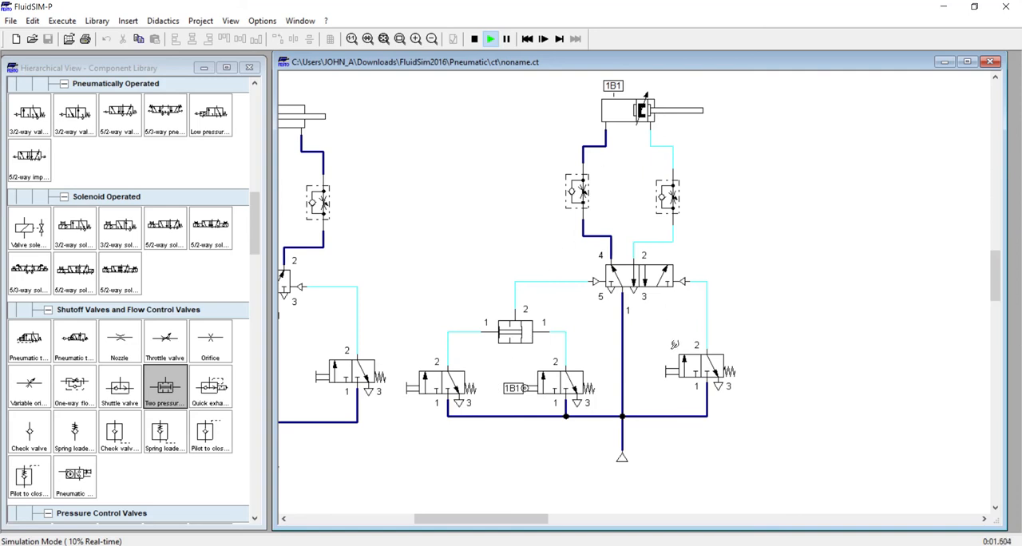
Switch to the PowerPoint presentation, review the sequence on slide 35 and the circuit on slide 36, and return to FluidSIM-P
left_click(513, 545)
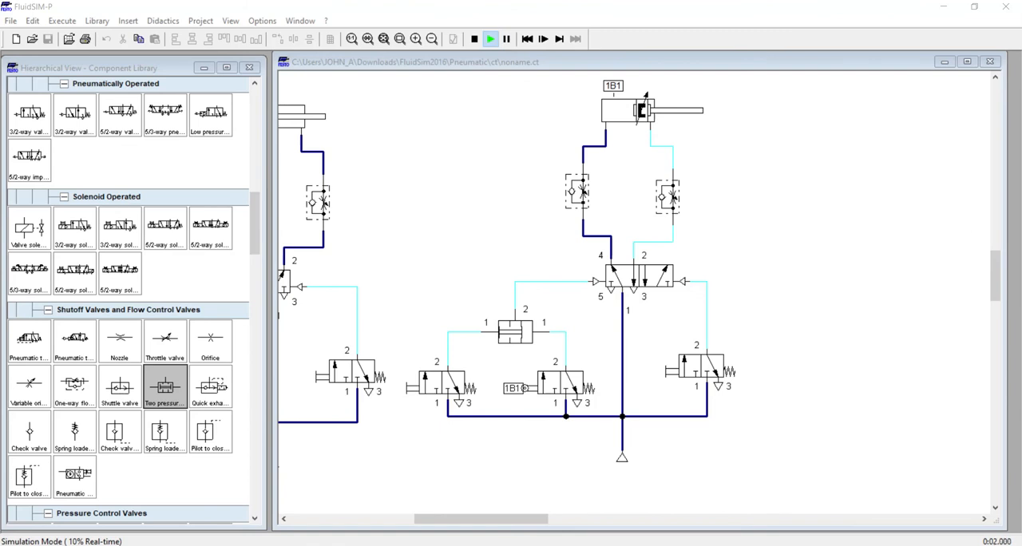
left_click_drag(846, 545, 388, 0)
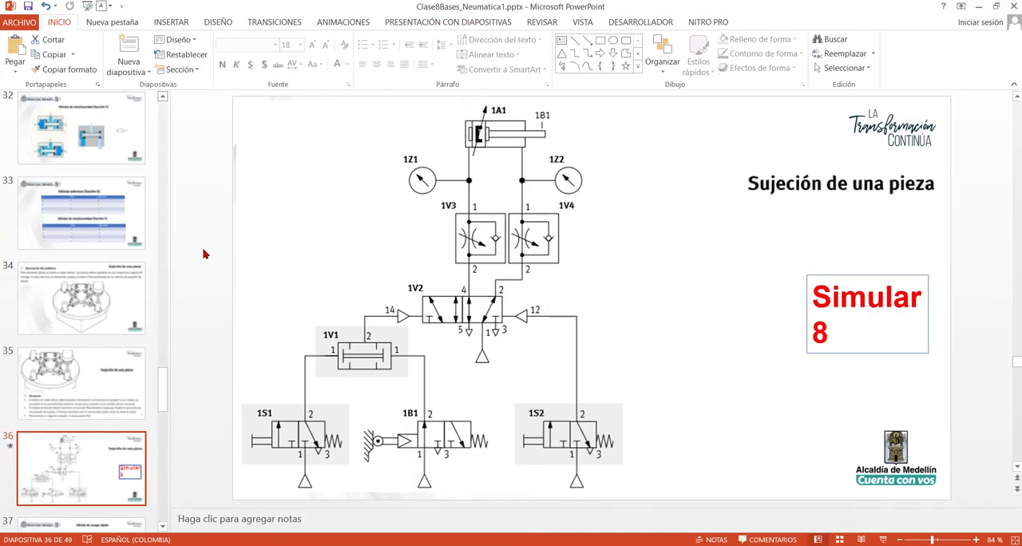
left_click(68, 375)
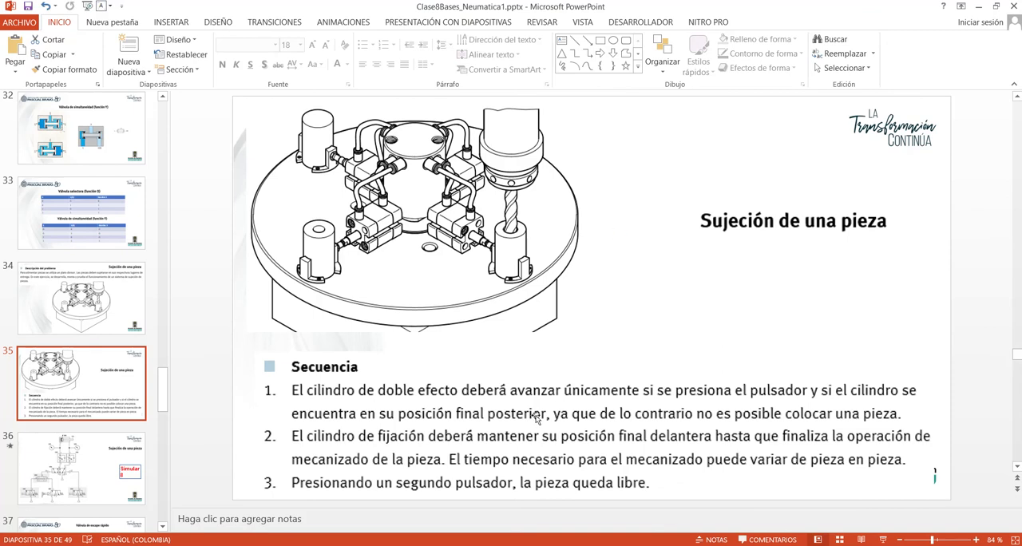
left_click(61, 471)
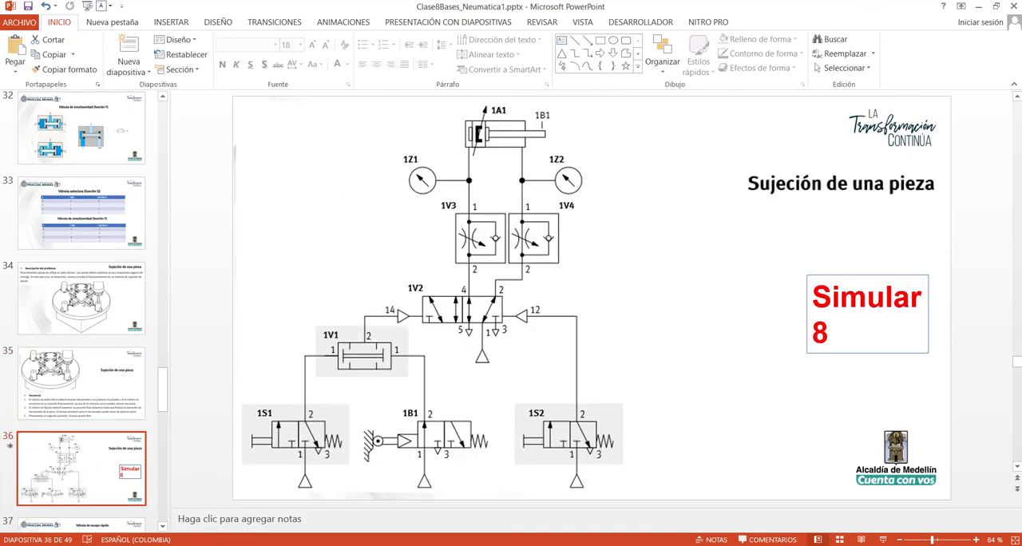
left_click_drag(471, 4, 790, 0)
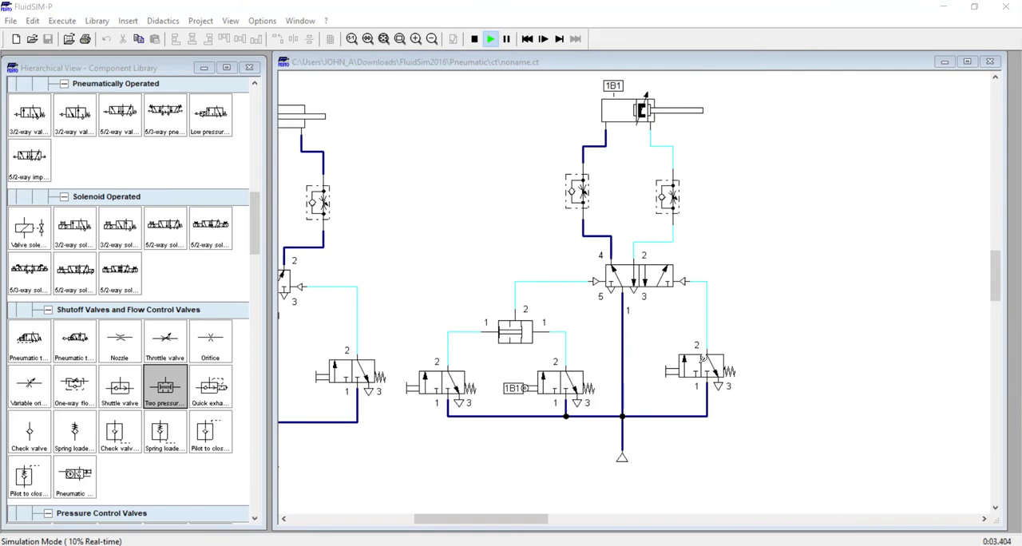
Actuate the right and left pushbutton valves alternately to retract and extend the cylinder, and stop the simulation
left_click(704, 361)
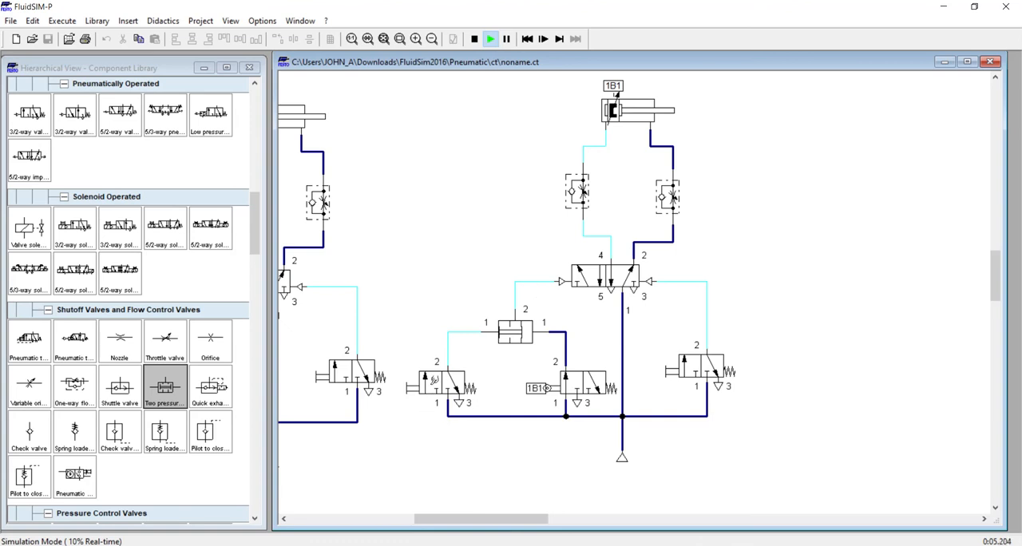
left_click(433, 382)
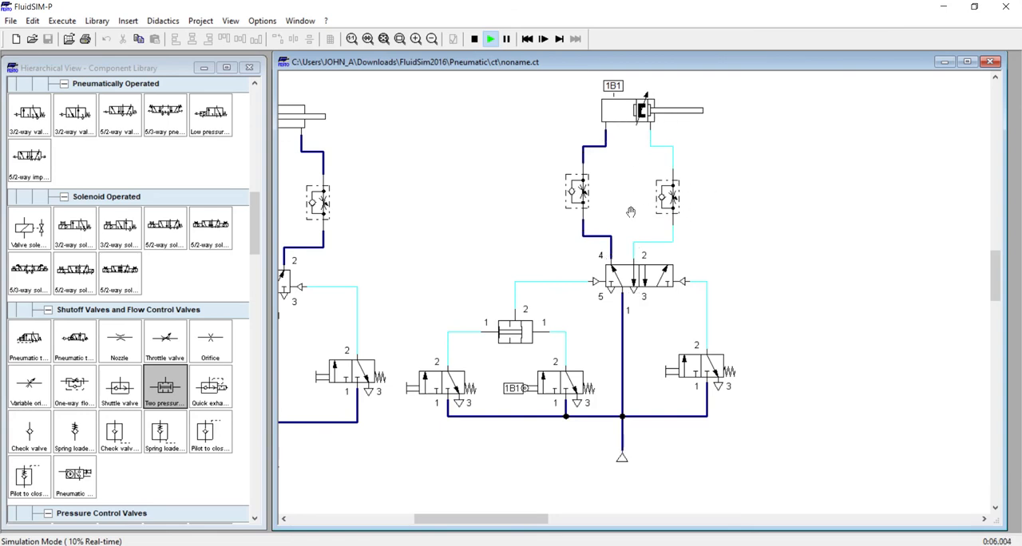
left_click(699, 360)
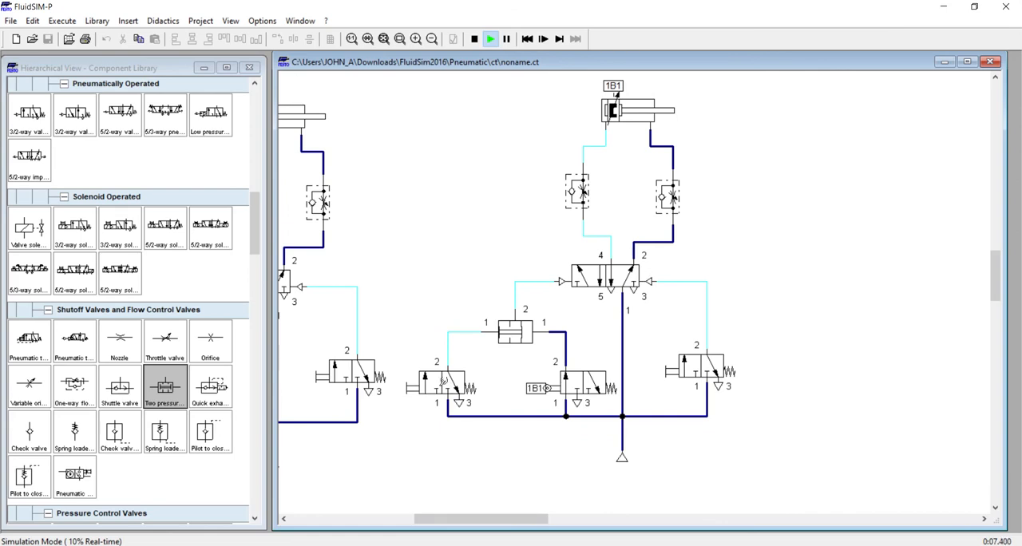
left_click(443, 382)
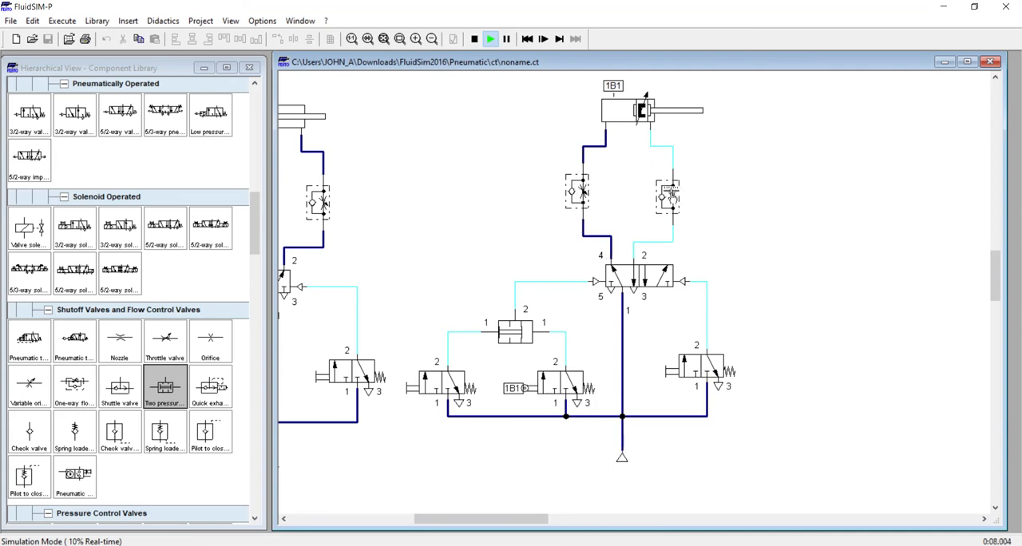
left_click(694, 370)
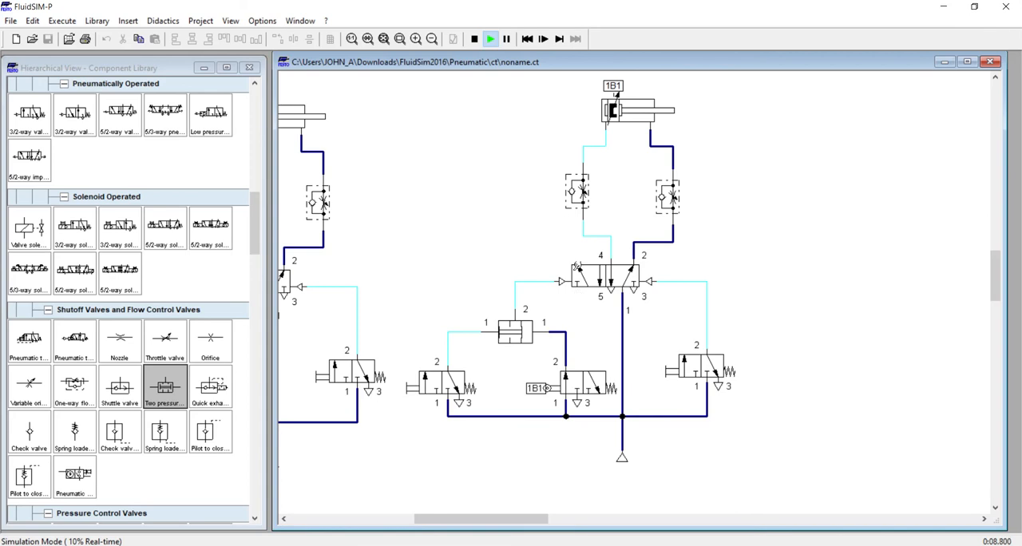
left_click(475, 38)
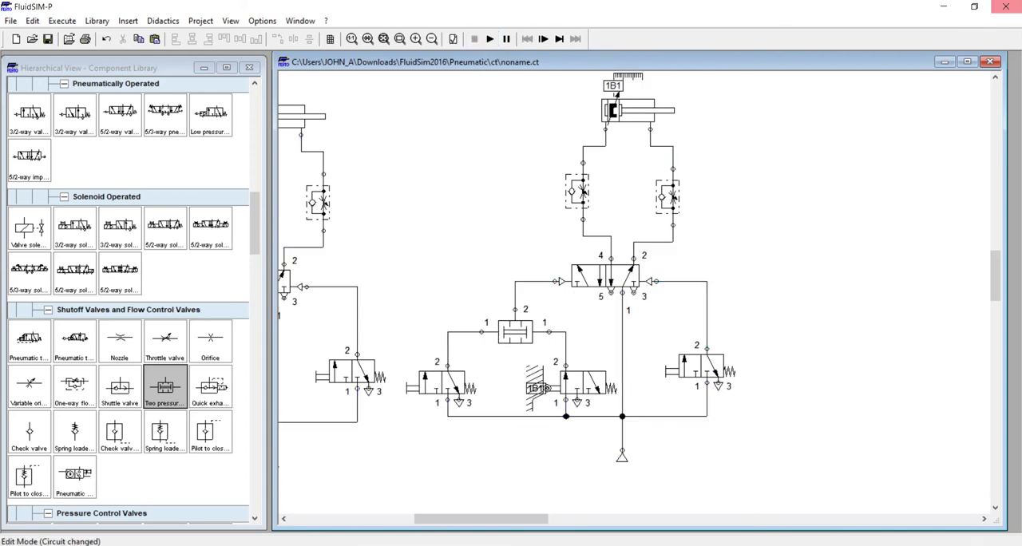
Switch to the PowerPoint presentation and show slide 37 on the quick exhaust valve (Válvula de escape rápido)
left_click_drag(1021, 42, 339, 2)
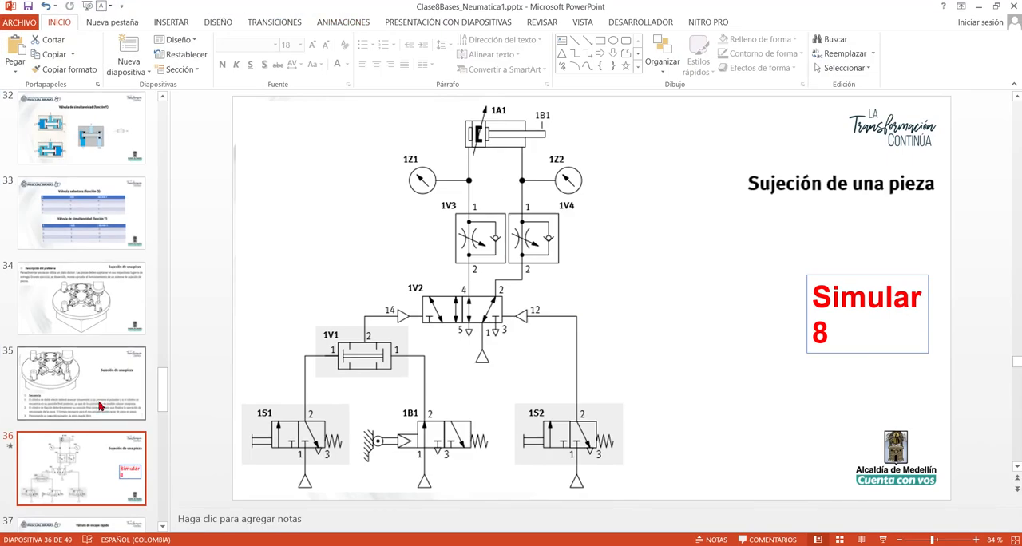
scroll(91, 402, "down", 2)
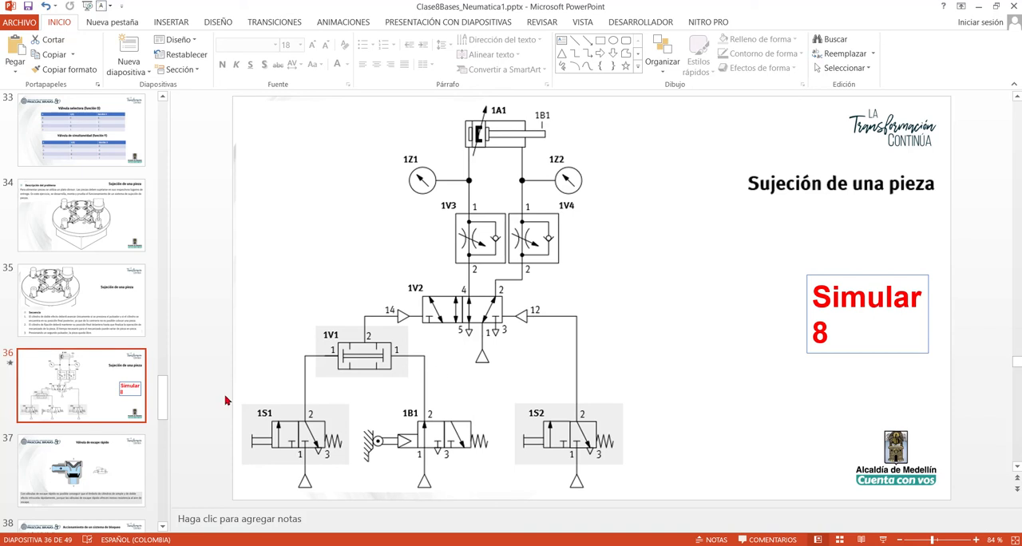
left_click(105, 476)
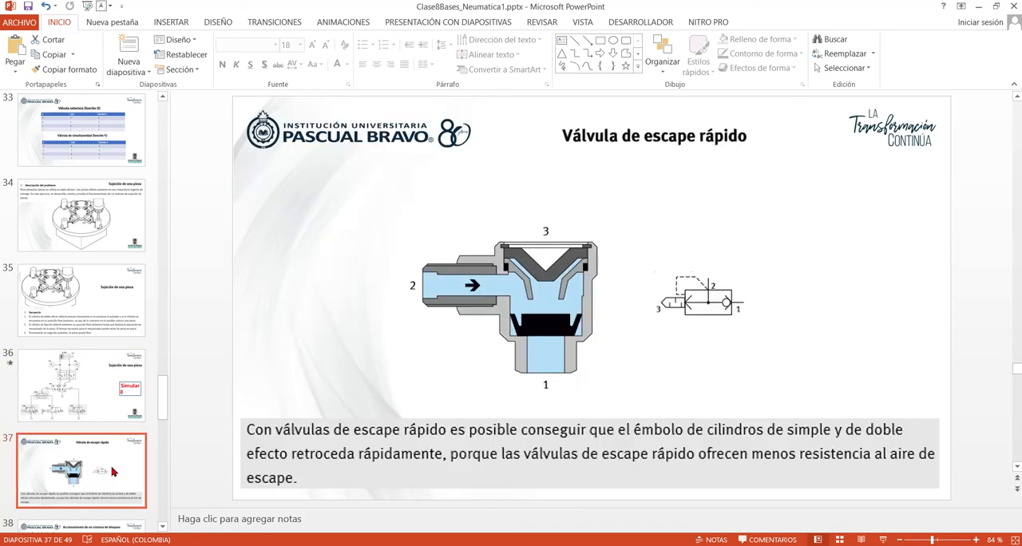